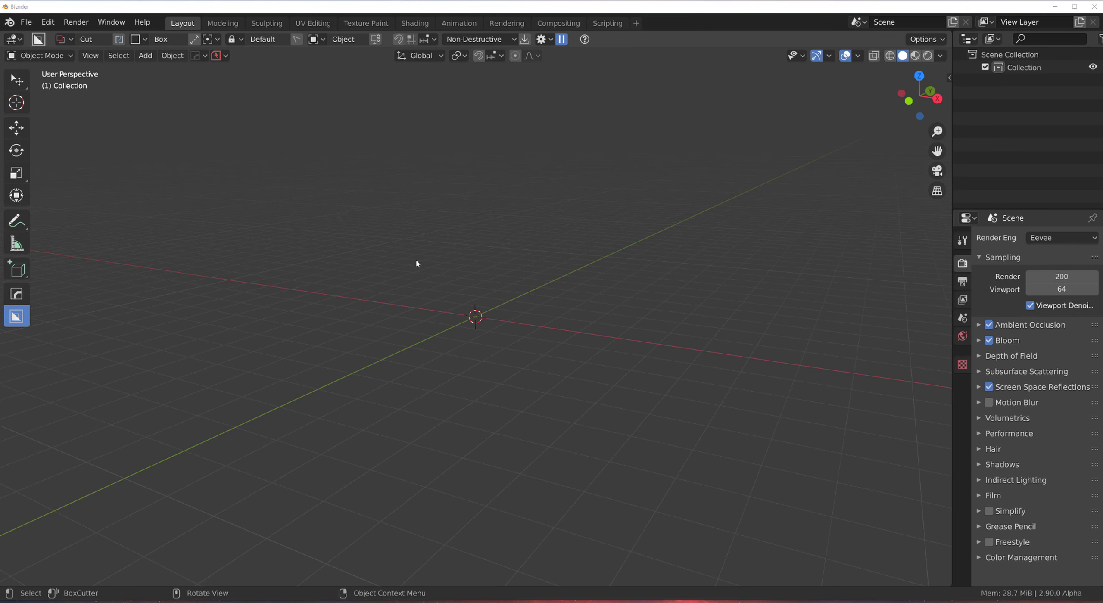
- Add a mesh cylinder at the world origin with 50 vertices
middle_click_drag(500, 269, 480, 275)
key("shift+a")
mouse_move(477, 300)
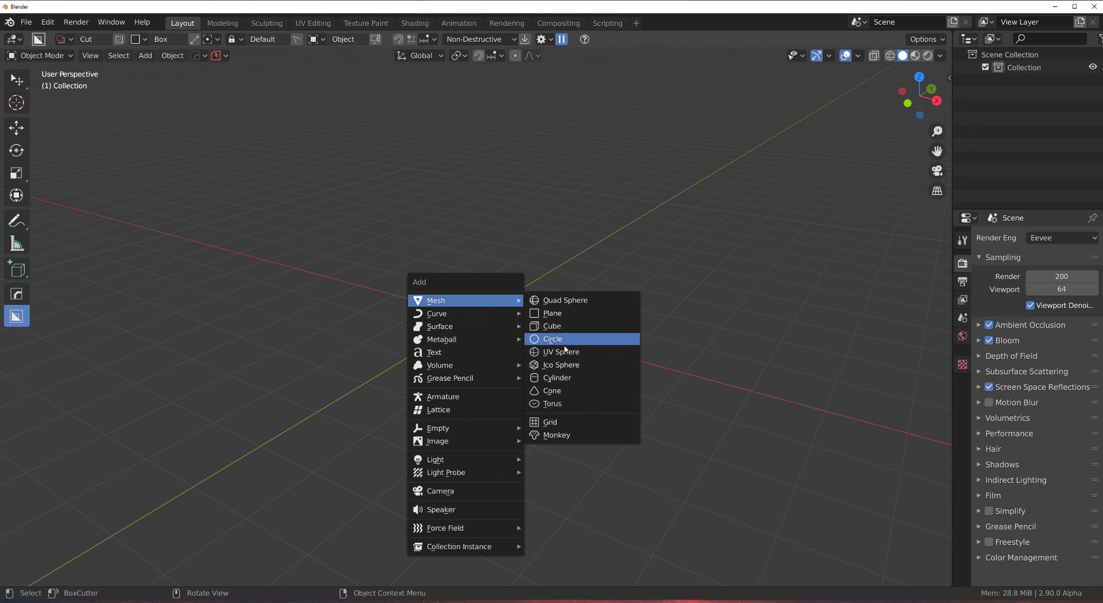
left_click(560, 378)
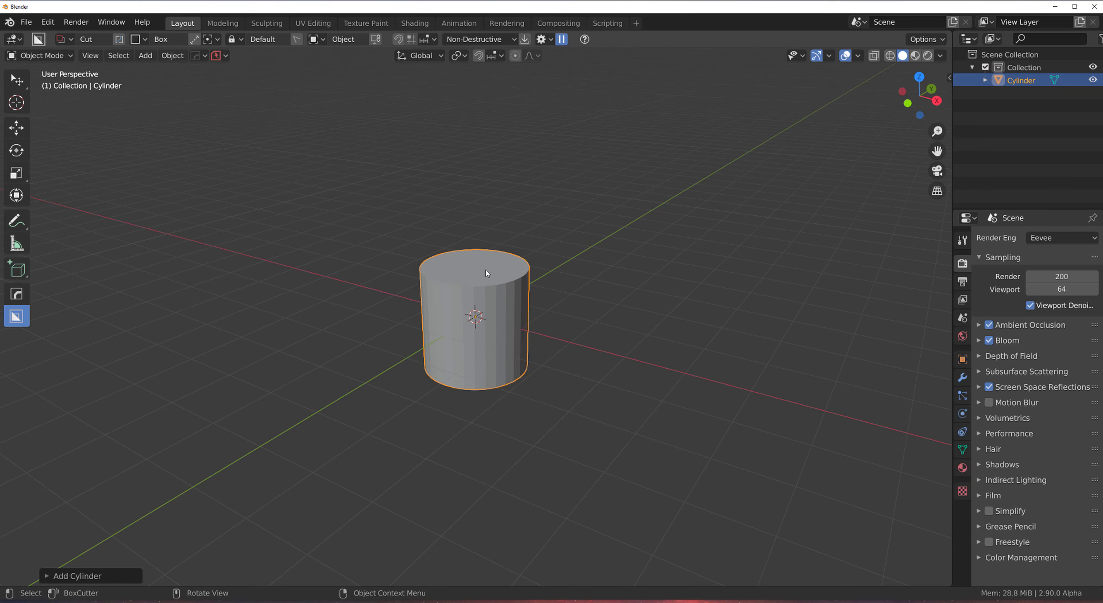
left_click(101, 577)
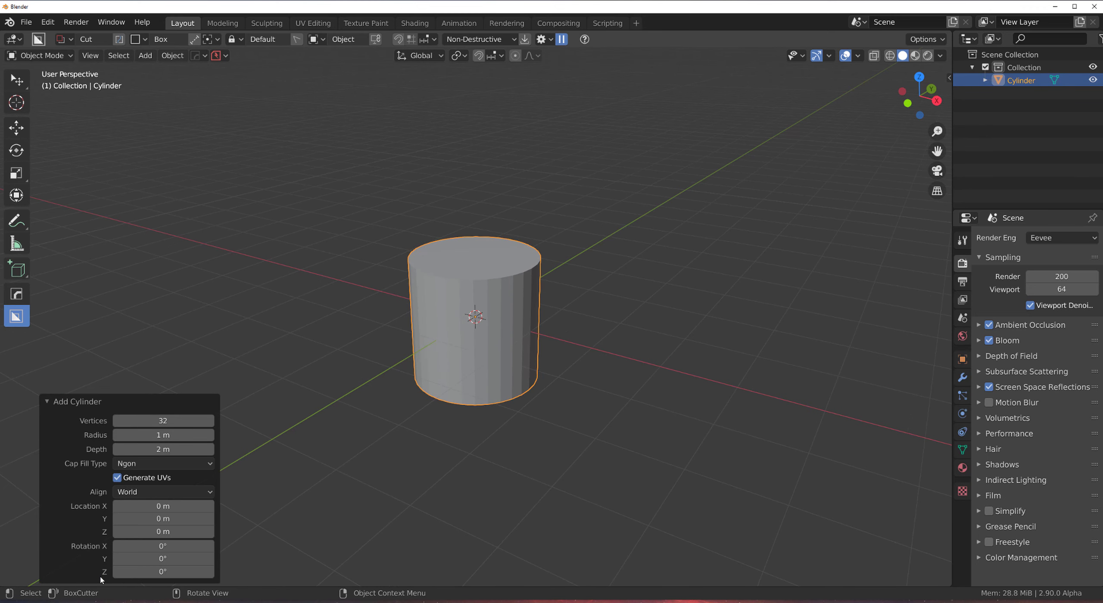
left_click(176, 421)
- Discard the stray box cut and add a HardOps bevel to the cylinder
middle_click_drag(423, 289, 461, 273)
left_click_drag(499, 281, 505, 285)
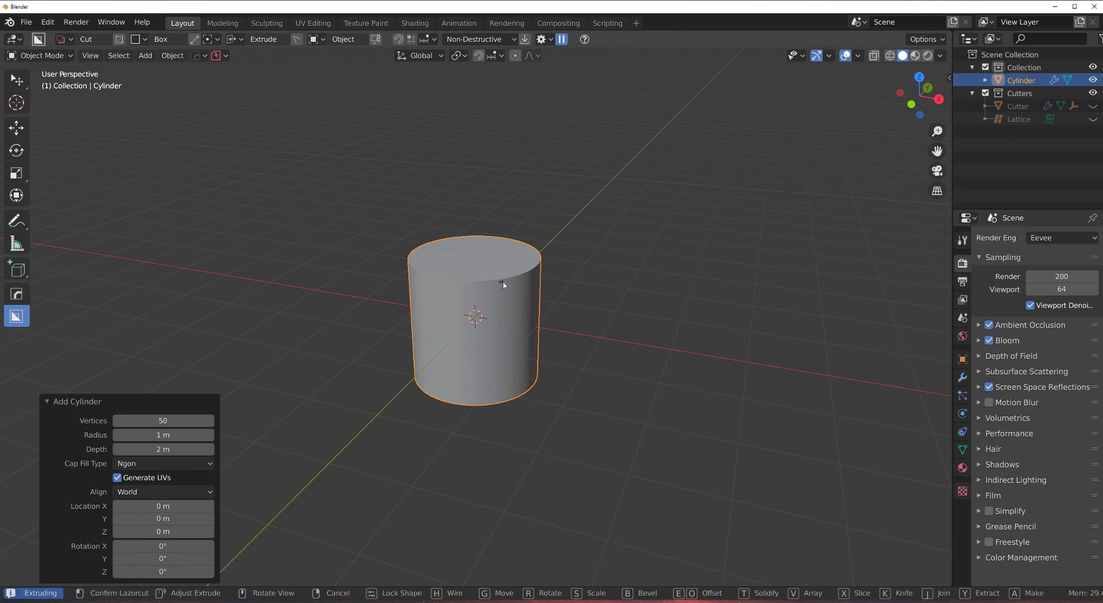
right_click(535, 269)
key("q")
left_click(553, 274)
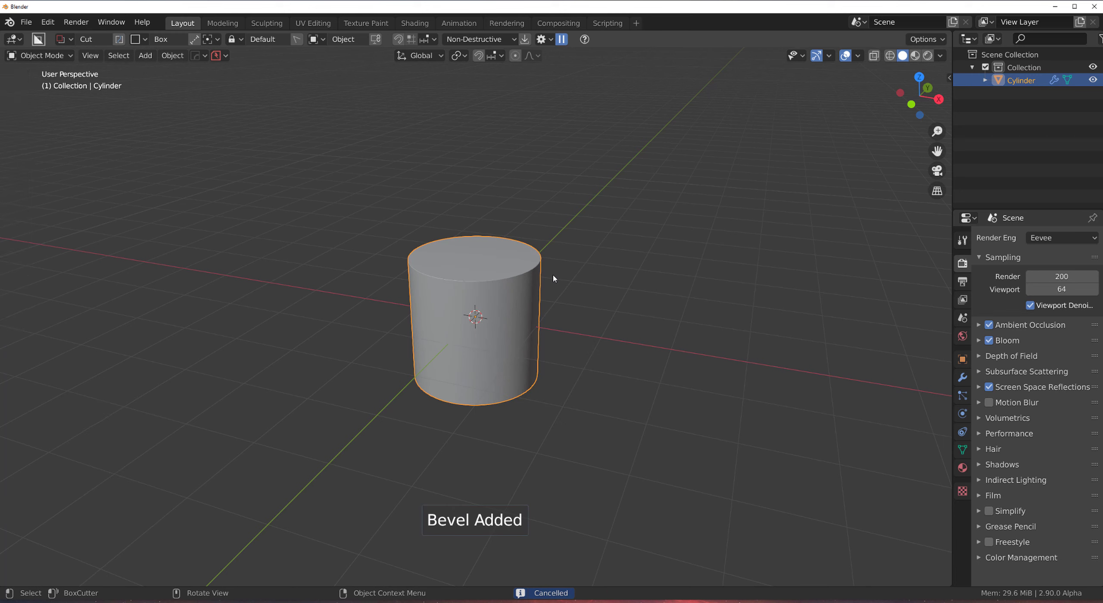
- Deselect the cylinder and apply the HardOps Eevee HQ setup to the viewport
key("q")
left_click(714, 340)
key("q")
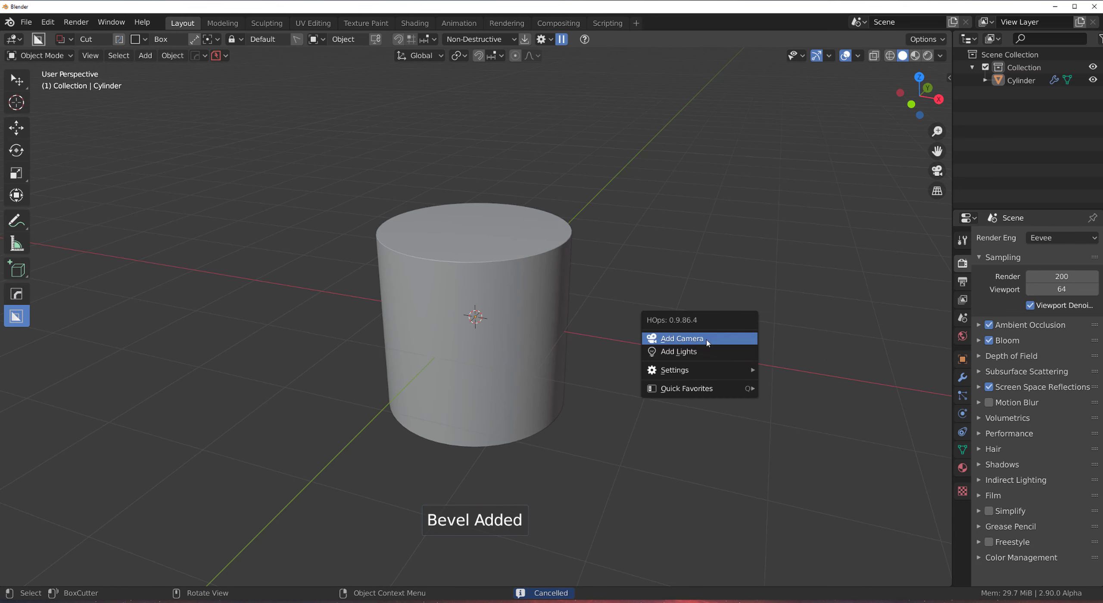
mouse_move(694, 370)
mouse_move(808, 475)
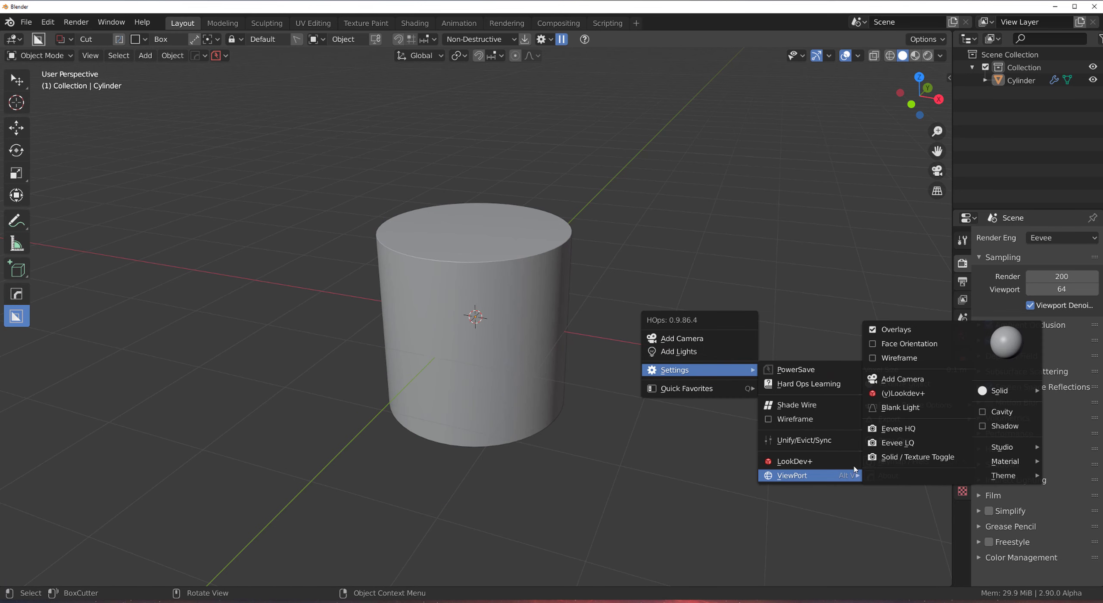
left_click(908, 429)
- Try a rectangular box cut across the cylinder's top face and near edge, and undo it
scroll(551, 290, "up", 2)
middle_click_drag(552, 289, 619, 335)
scroll(443, 291, "down", 3)
scroll(530, 283, "down", 1)
scroll(485, 281, "up", 2)
middle_click_drag(519, 236, 532, 255)
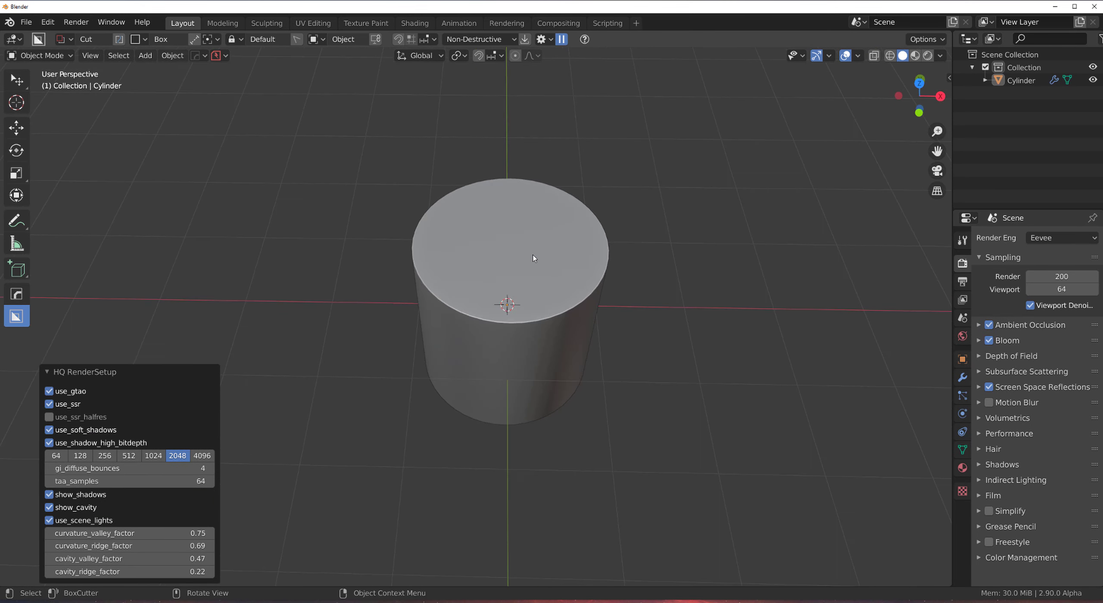
left_click_drag(513, 240, 616, 329)
right_click(616, 329)
left_click_drag(497, 244, 607, 399)
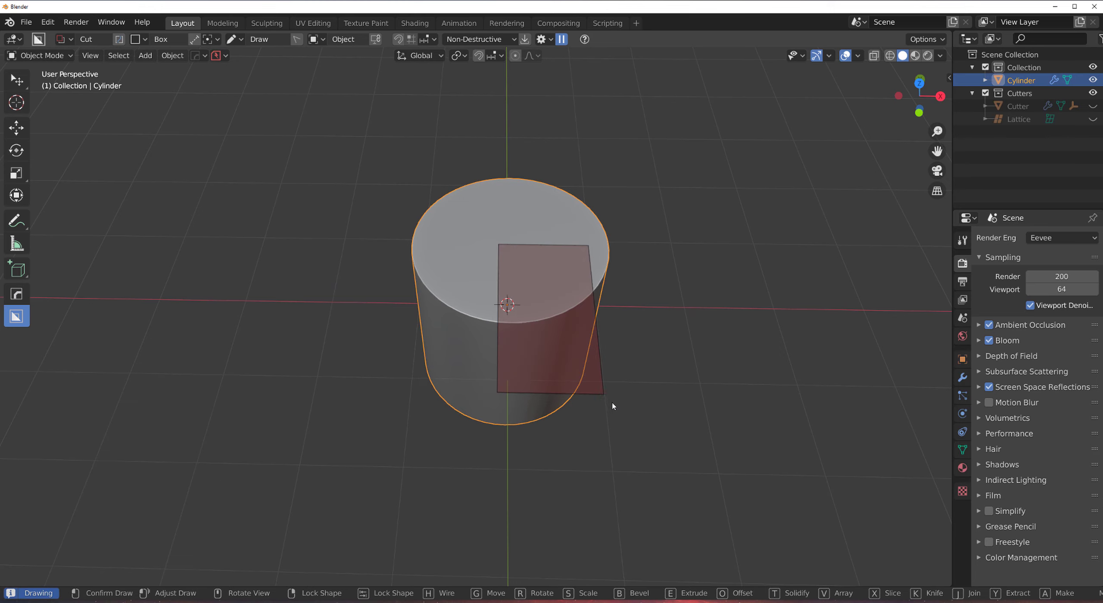
left_click(593, 463)
mouse_move(613, 419)
middle_mouse_down()
mouse_move(544, 349)
mouse_move(638, 376)
middle_mouse_up()
key("ctrl+z")
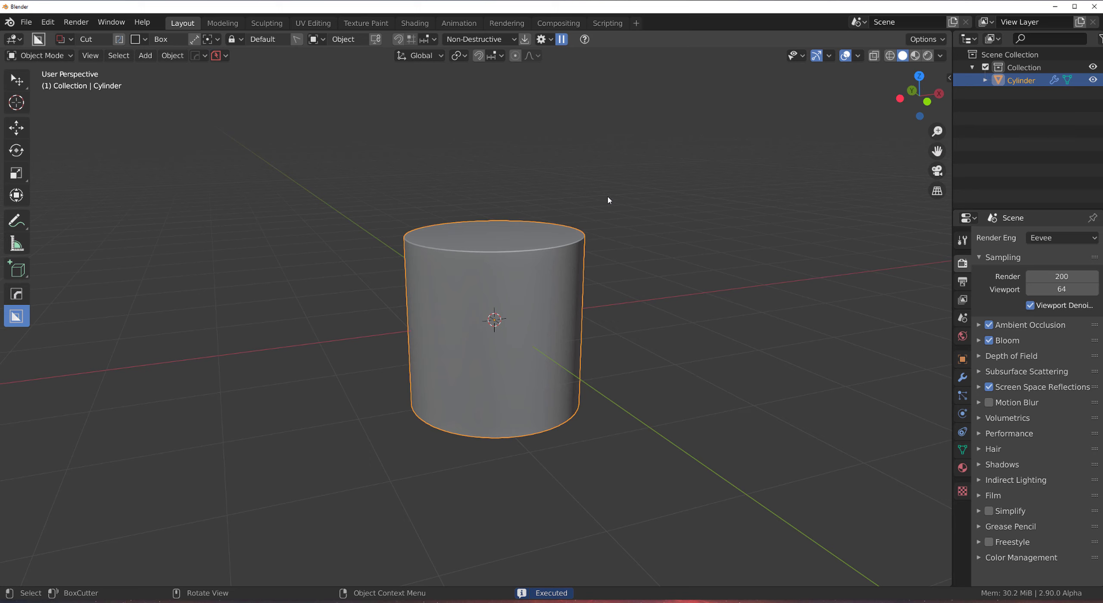
- Flatten the cylinder by scaling it to 0.385 along Z
key("s")
key("z")
left_click(569, 414)
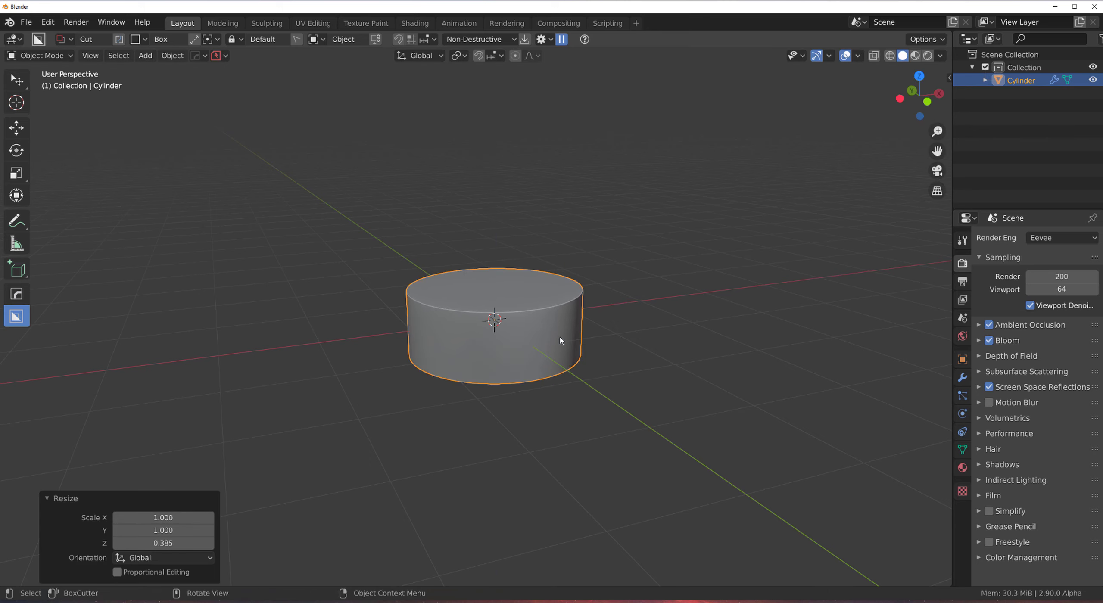
- Enable BoxCutter snapping and bring up the snap points on the cylinder's top face with Object as draw surface
middle_click_drag(538, 334, 542, 339)
scroll(537, 323, "up", 2)
middle_click_drag(520, 279, 531, 327, "shift")
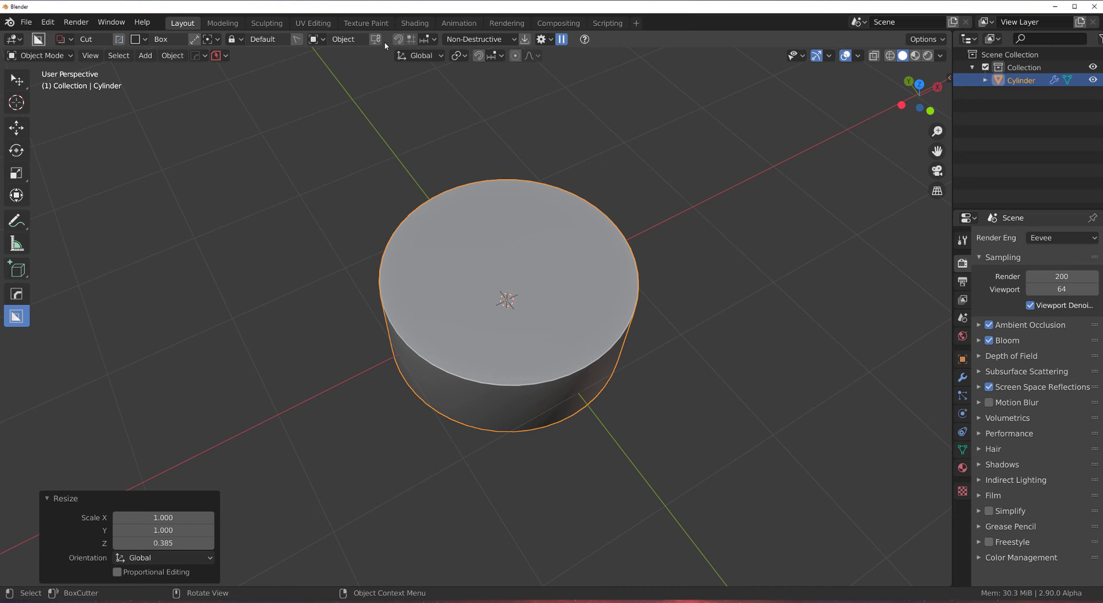
left_click(398, 39)
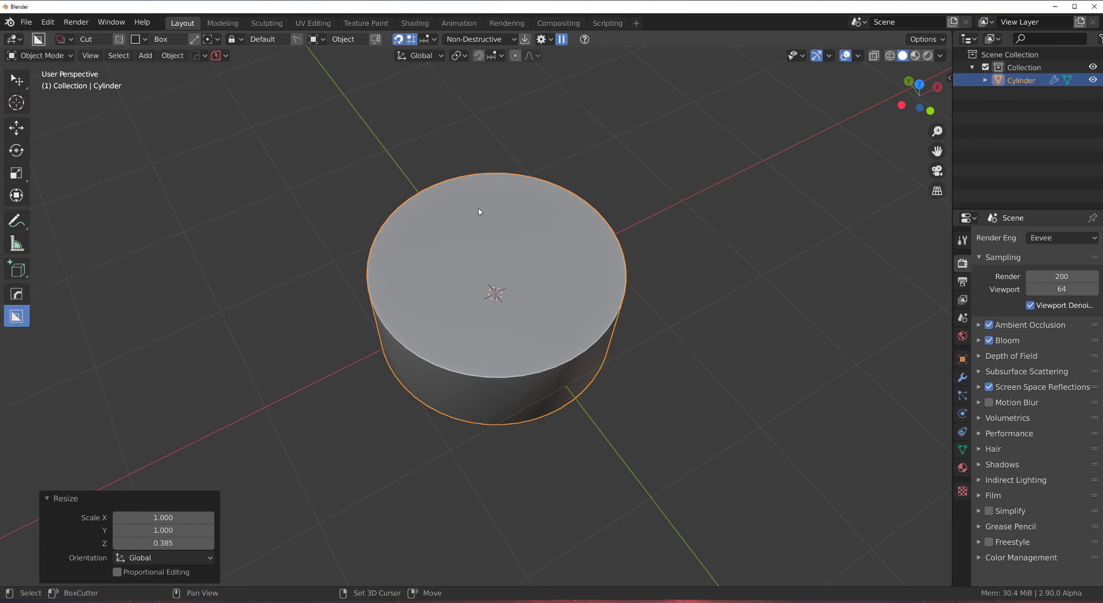
middle_click_drag(468, 231, 507, 258)
key("shift+v")
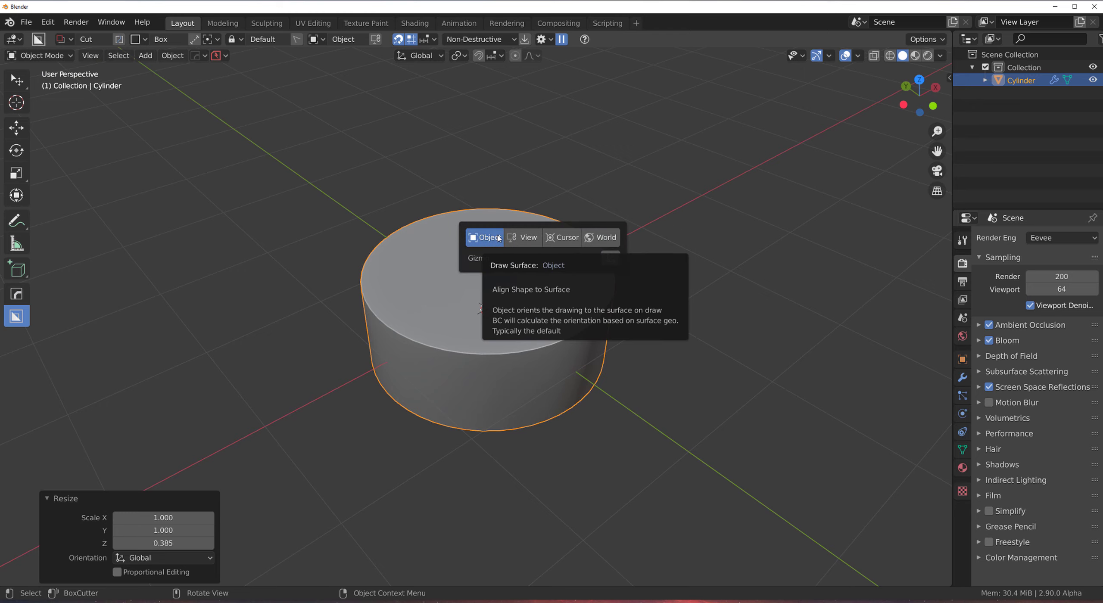
left_click(487, 271)
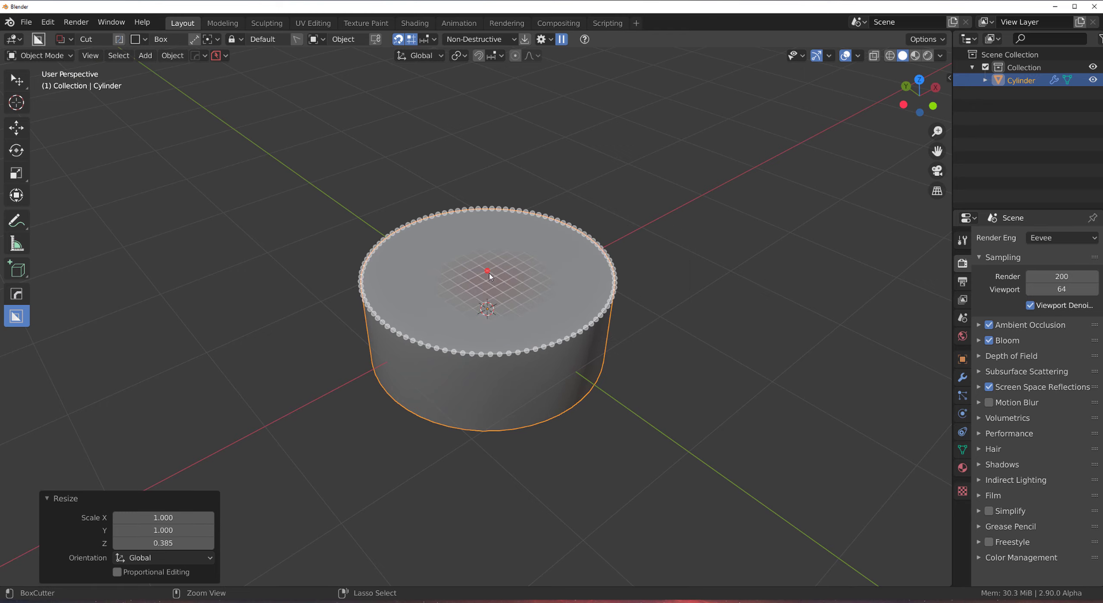
- Cut a circular recess with the Circle shape from the centre of the cylinder's top face, keeping the cutter visible
left_click_drag(499, 281, 520, 306)
key("Escape")
key("d")
left_click(415, 272)
mouse_move(487, 273)
left_mouse_down()
mouse_move(530, 308)
mouse_move(624, 275)
left_mouse_up()
scroll(623, 276, "up", 6)
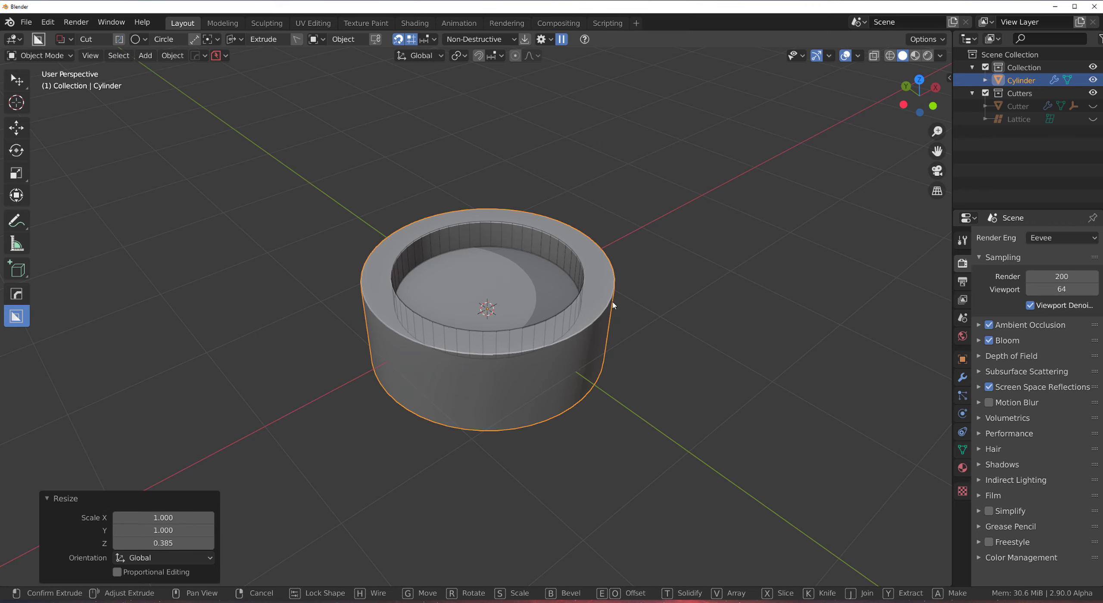
left_click(613, 303, "shift")
- Add a single-segment vertex-group bevel of 0.1333 m around the top face of the circular cutter
scroll(552, 304, "up", 2)
key("Tab")
left_click(497, 238)
scroll(542, 264, "down", 2)
key("q")
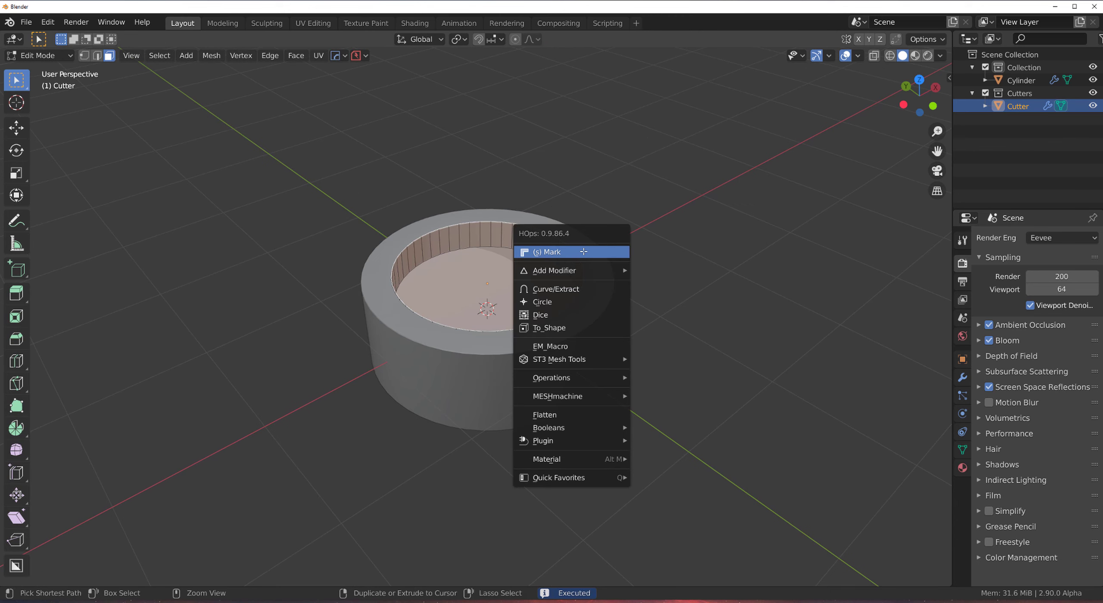
left_click(583, 251)
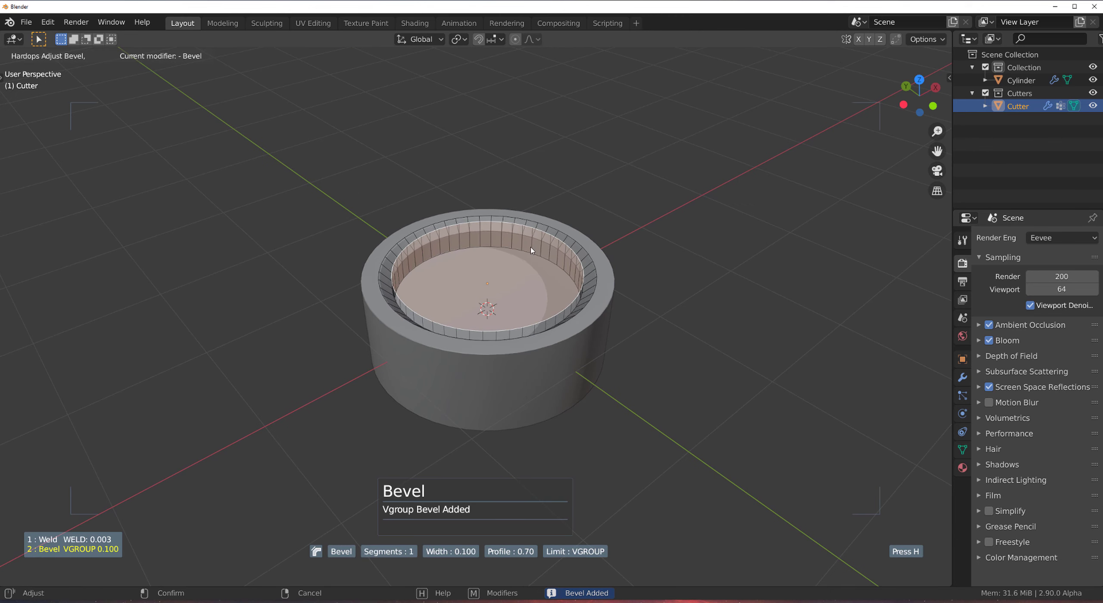
left_click(528, 265)
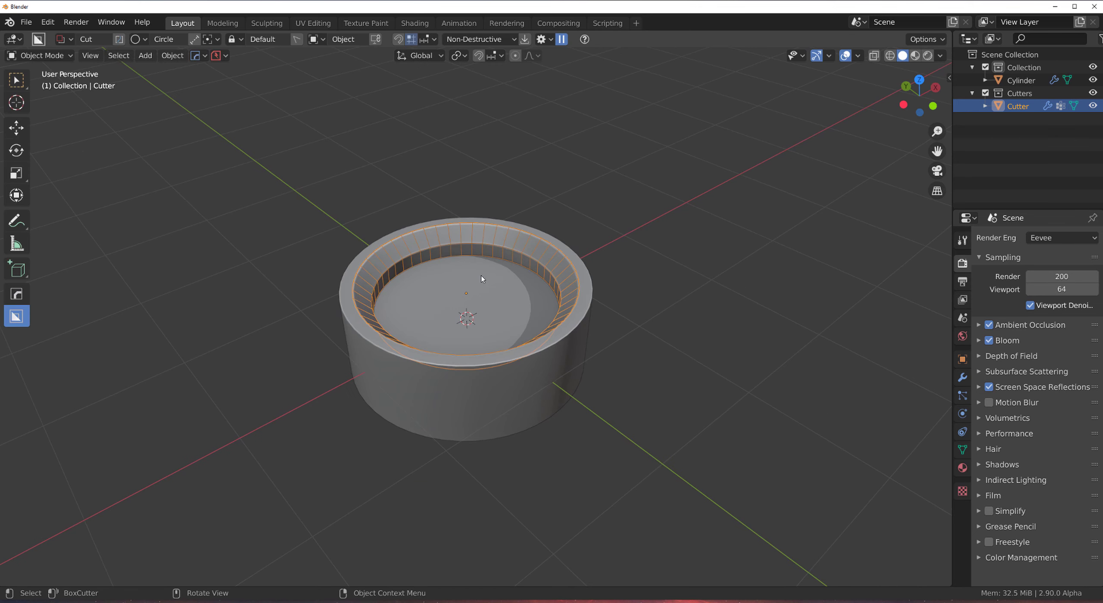
- Apply the Weld and Bevel modifiers on the circular cutter
key("ctrl+grave")
left_click(367, 327)
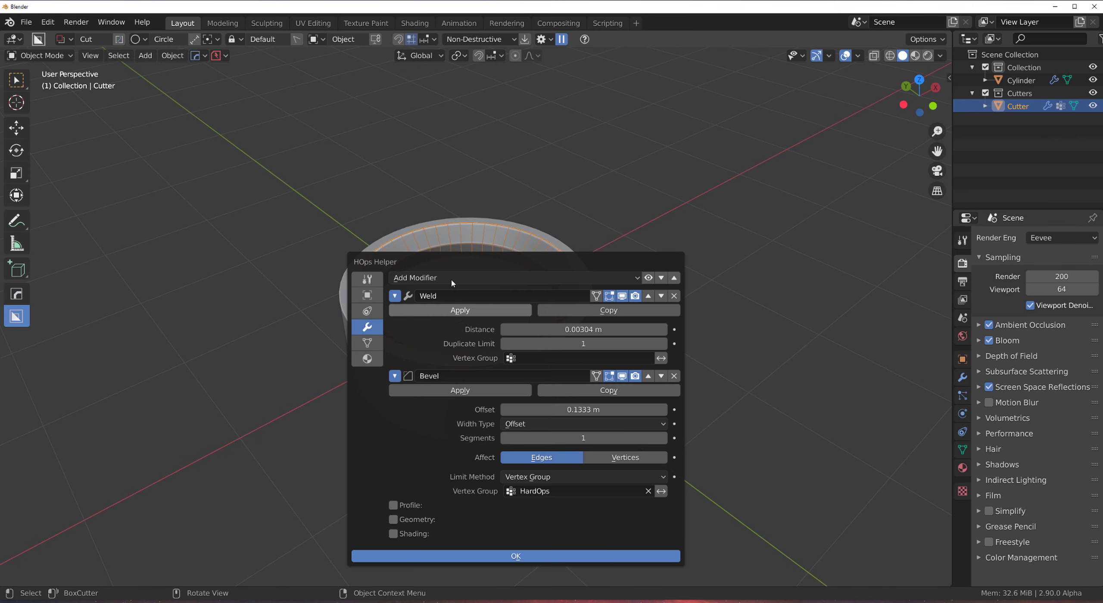
left_click_drag(507, 253, 542, 181)
left_click(465, 238)
left_click(477, 238)
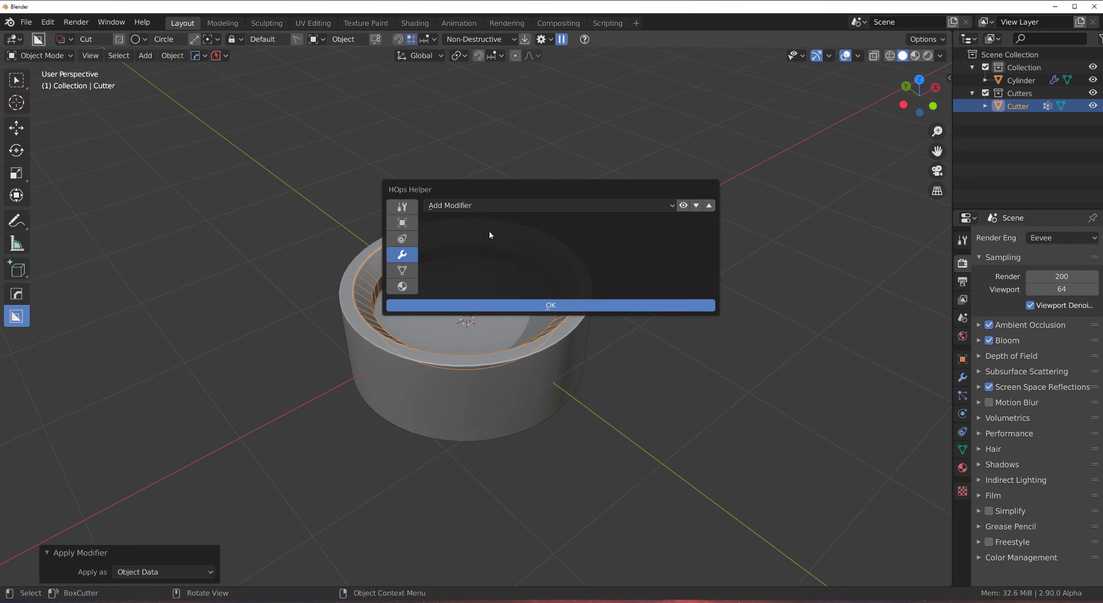
key("Tab")
key("Escape")
- Isolate the circular cutter in local view and open its mesh for edge editing
scroll(544, 301, "up", 3)
key("Tab")
left_click(549, 227)
scroll(547, 216, "up", 1)
key("Tab")
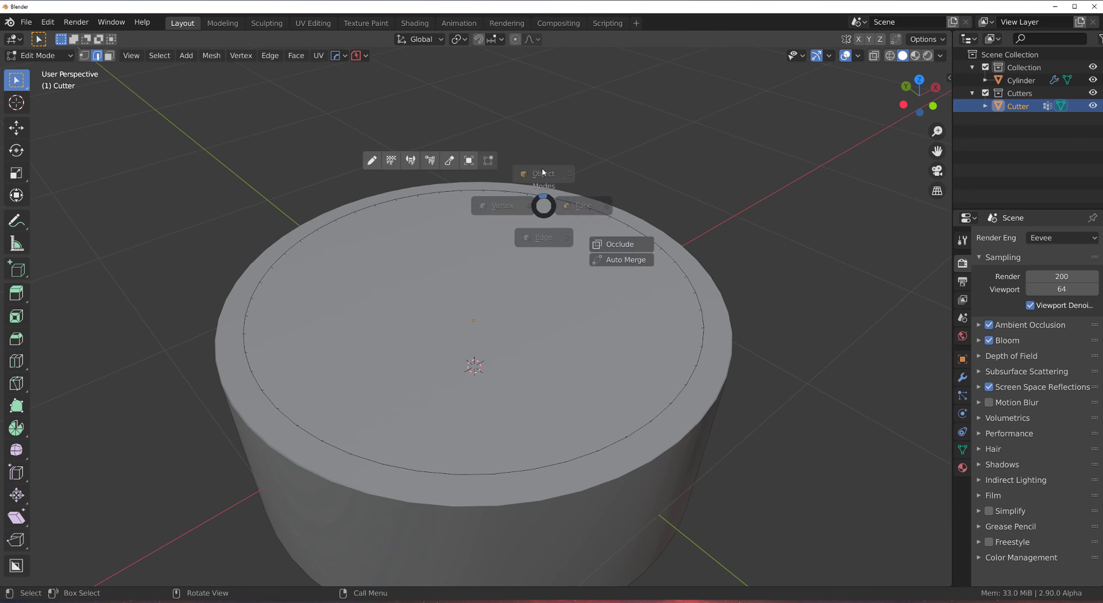
left_click(543, 169)
key("KP_Divide")
key("Tab")
- Add a centred loop cut around the cutter's slanted wall and bevel it with a 0.0296 m offset
middle_click_drag(529, 340, 548, 288)
key("ctrl+r")
left_click(504, 260)
right_click(519, 272)
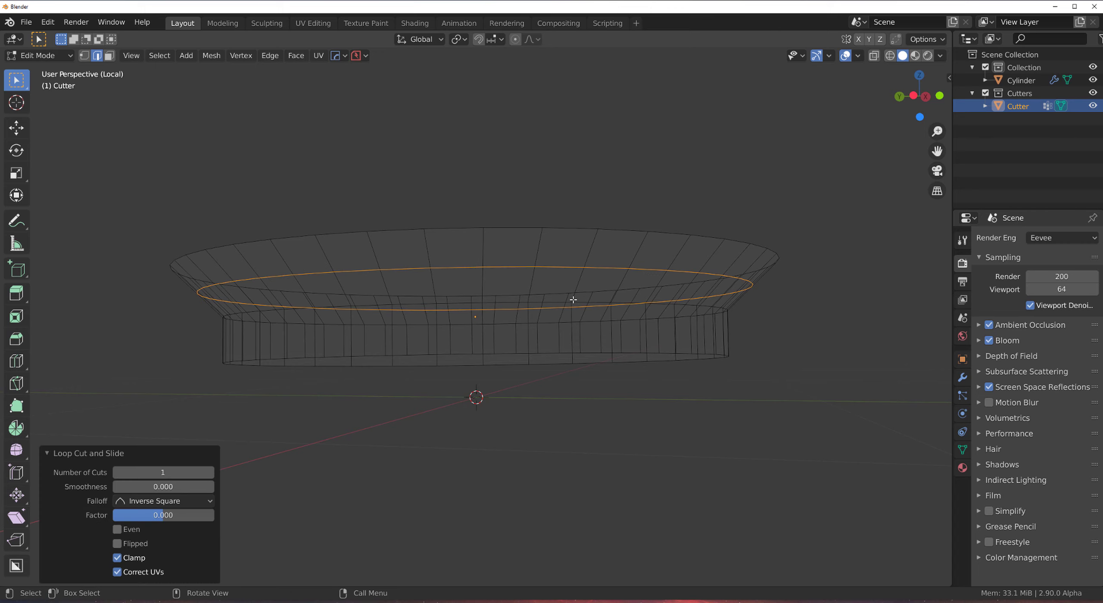
key("ctrl+b")
left_click(584, 297)
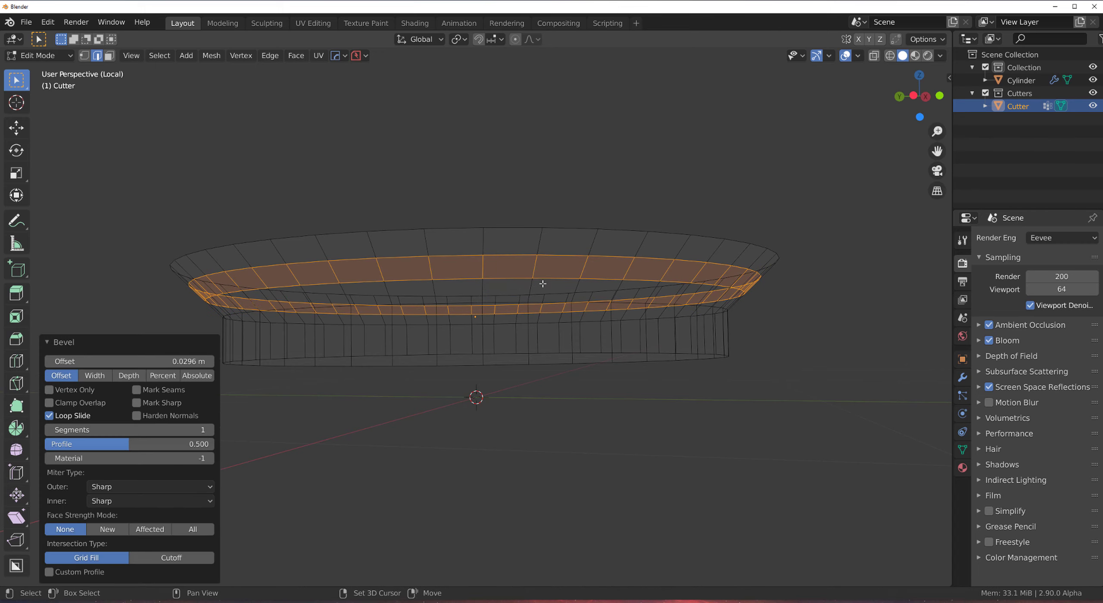
- Entrench the bevelled band of the cutter using EM_Macro with a depth of -0.028
middle_click_drag(585, 297, 505, 271)
key("q")
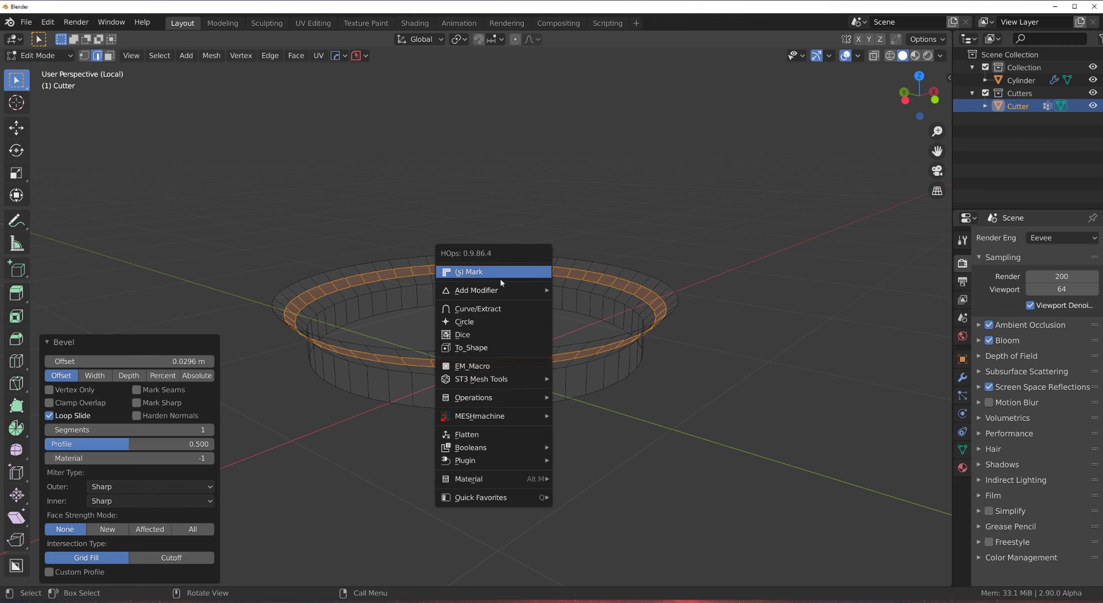
left_click(502, 366)
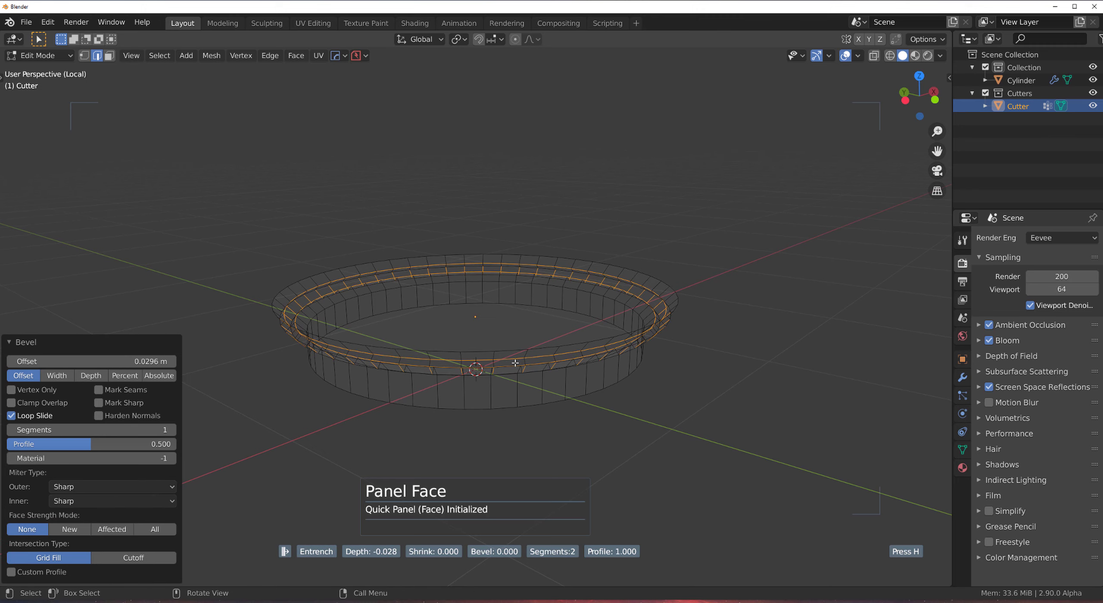
left_click(515, 363)
- Leave local view, return to object mode and inspect the stepped groove around the cylinder's recess
key("Tab")
left_click(719, 274)
key("slash")
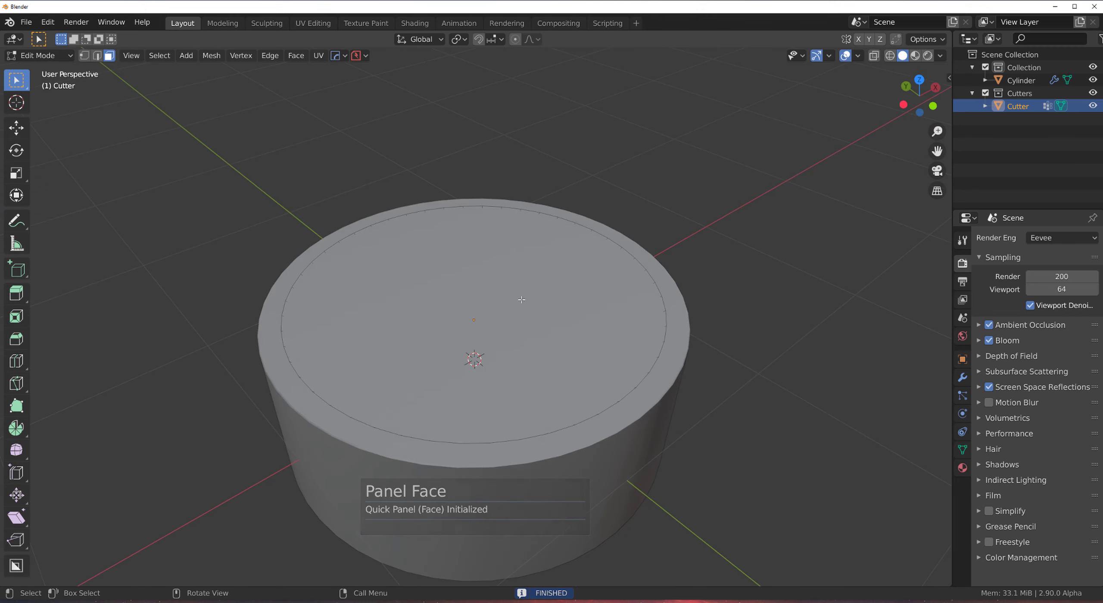
key("Tab")
scroll(534, 267, "up", 3)
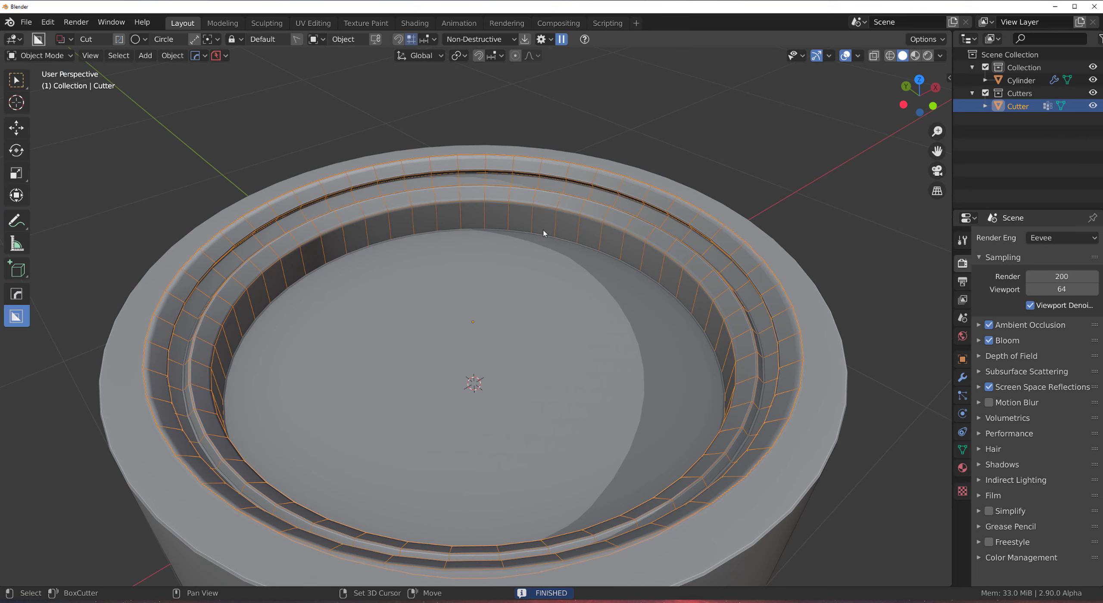
middle_click_drag(544, 233, 472, 307)
scroll(474, 324, "down", 4)
scroll(504, 341, "up", 3)
middle_click_drag(548, 336, 561, 308)
- Switch to the right orthographic view and set the BoxCutter shape to Box
key("grave")
left_click(835, 301)
key("d")
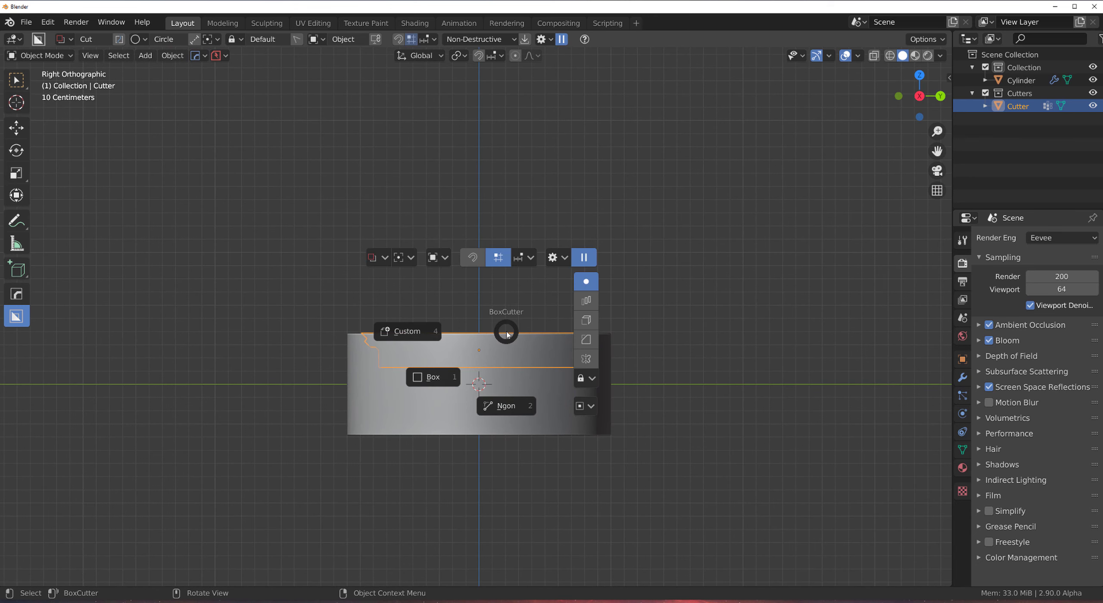
left_click(448, 383)
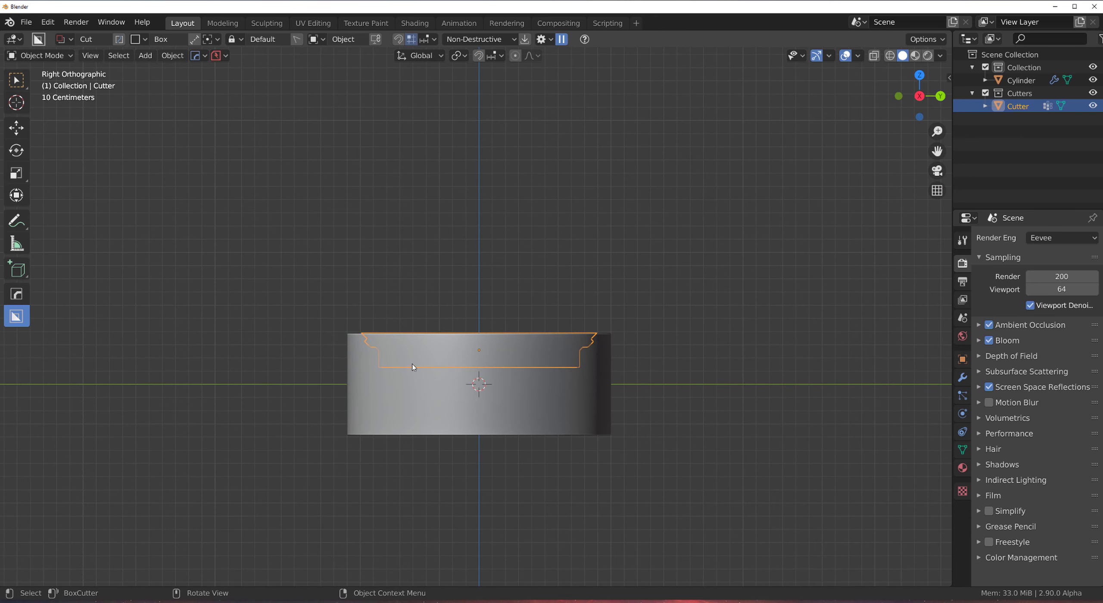
- Try a rectangular side cut on the cylinder, arrayed at distance 0.552 with corners bevelled to width 0.061
left_click_drag(411, 360, 447, 399)
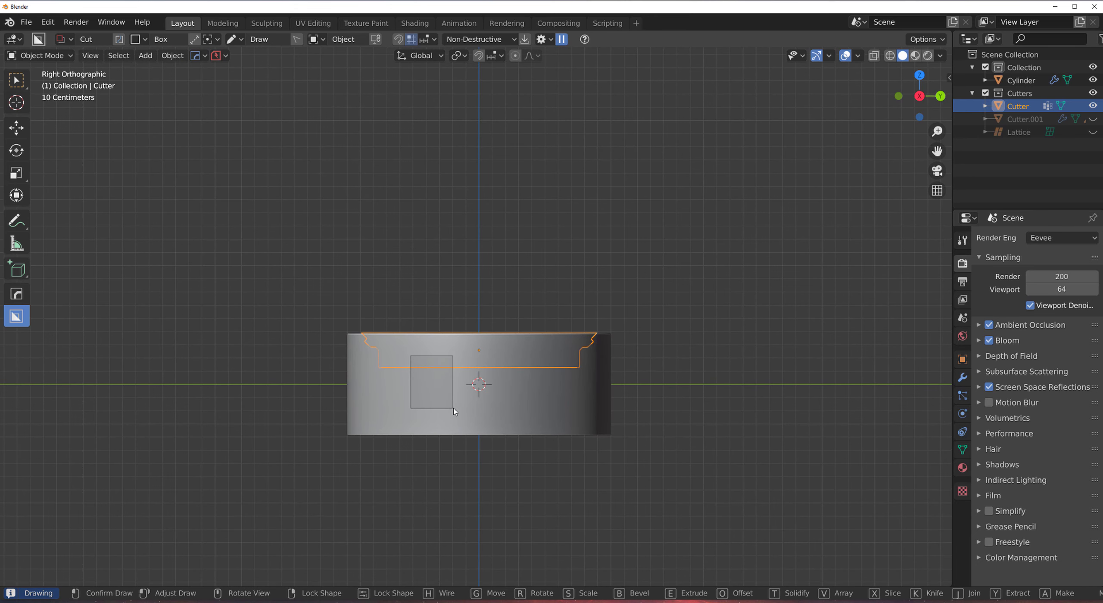
key("v")
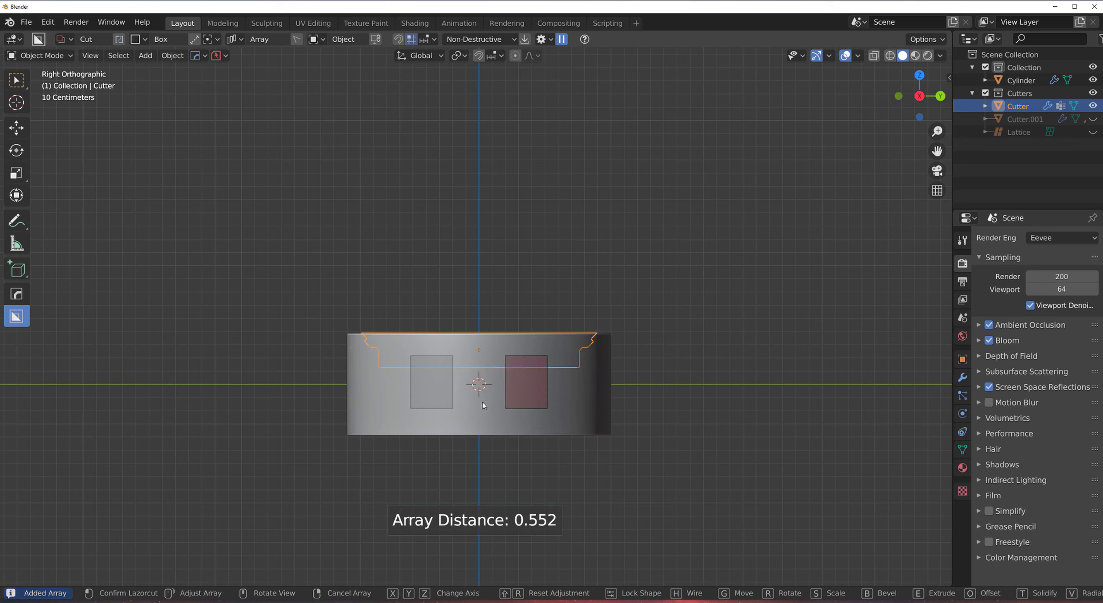
key("b")
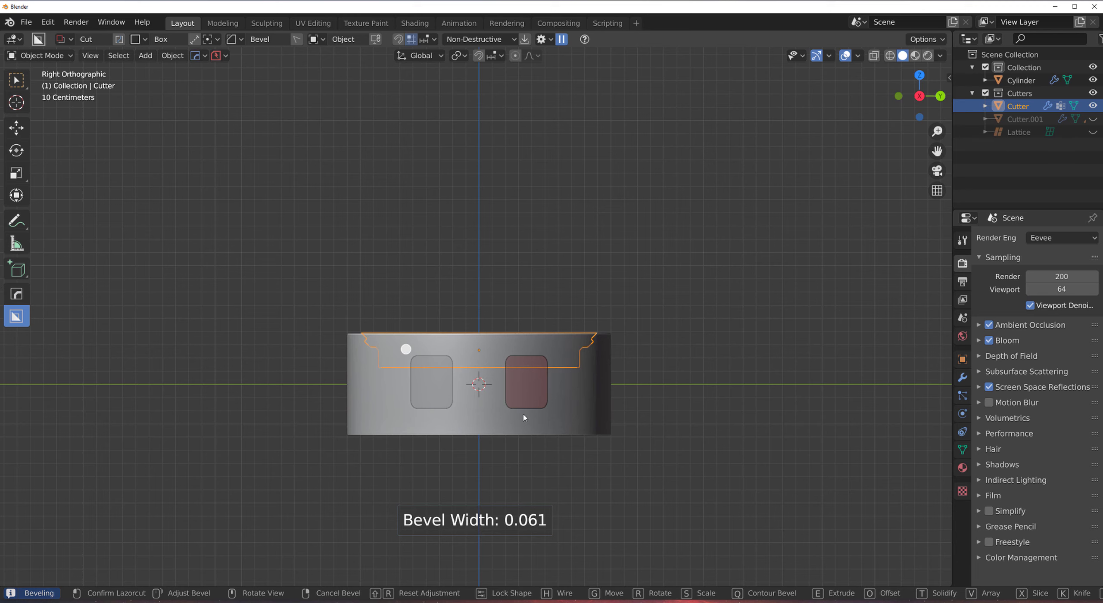
key("Tab")
middle_click_drag(524, 419, 502, 453)
left_click(499, 447)
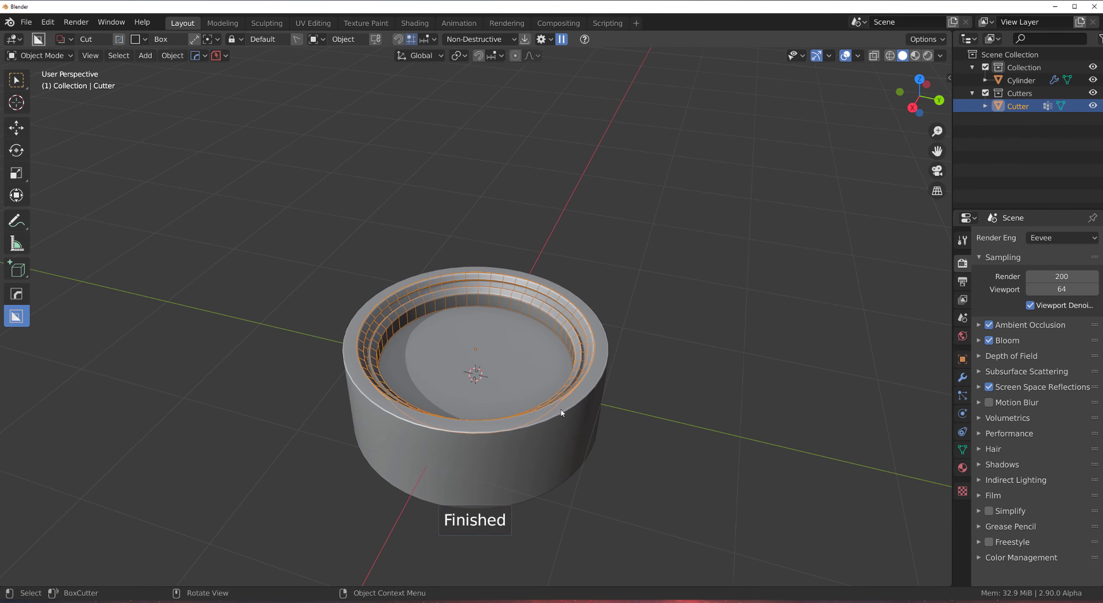
- In the front orthographic view, set BoxCutter alignment to View and cut an arrayed pair of rounded notches into the recess cutter's lower edge
key("KP_1")
key("shift+v")
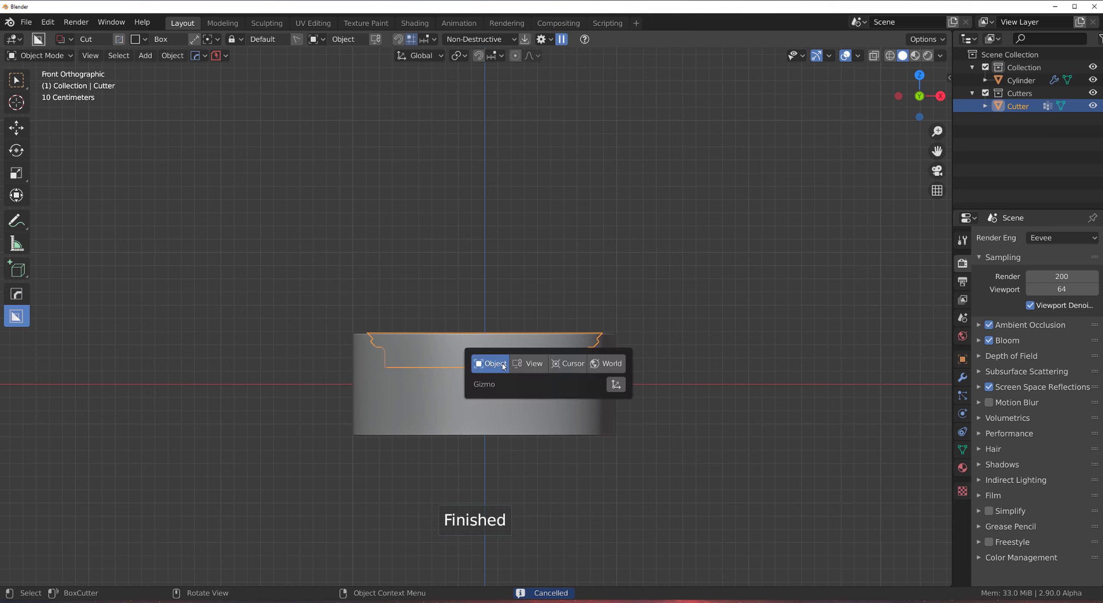
left_click(545, 364)
left_click_drag(410, 359, 404, 392)
key("v")
key("Tab")
left_click(387, 387)
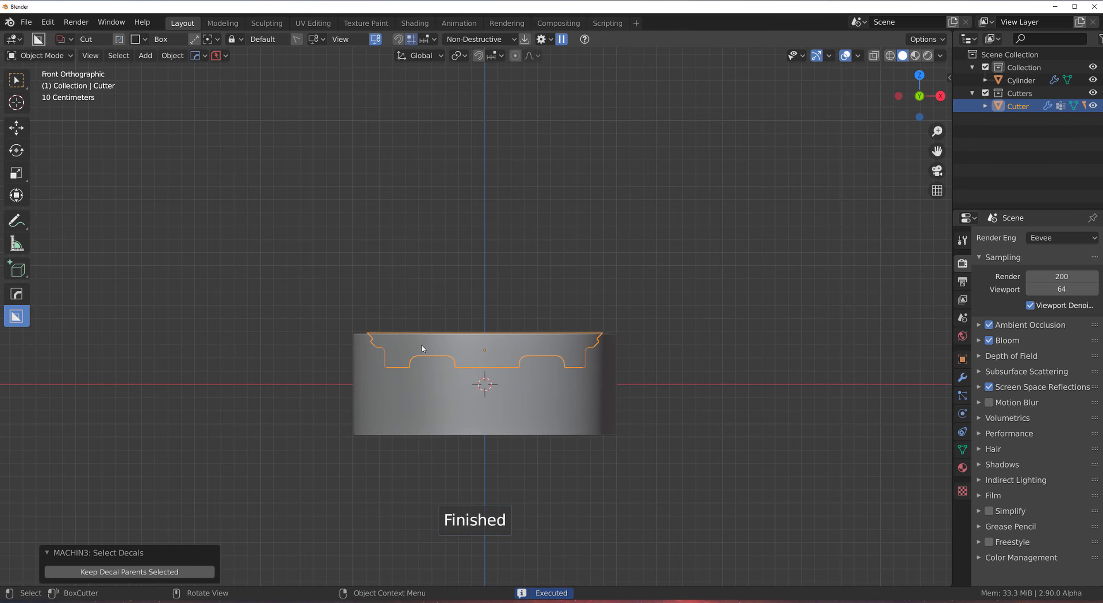
- Hide the recess cutter to show the two raised ridges on the recess floor
middle_click_drag(426, 335, 508, 310)
scroll(484, 373, "up", 3)
scroll(495, 297, "down", 1)
key("h")
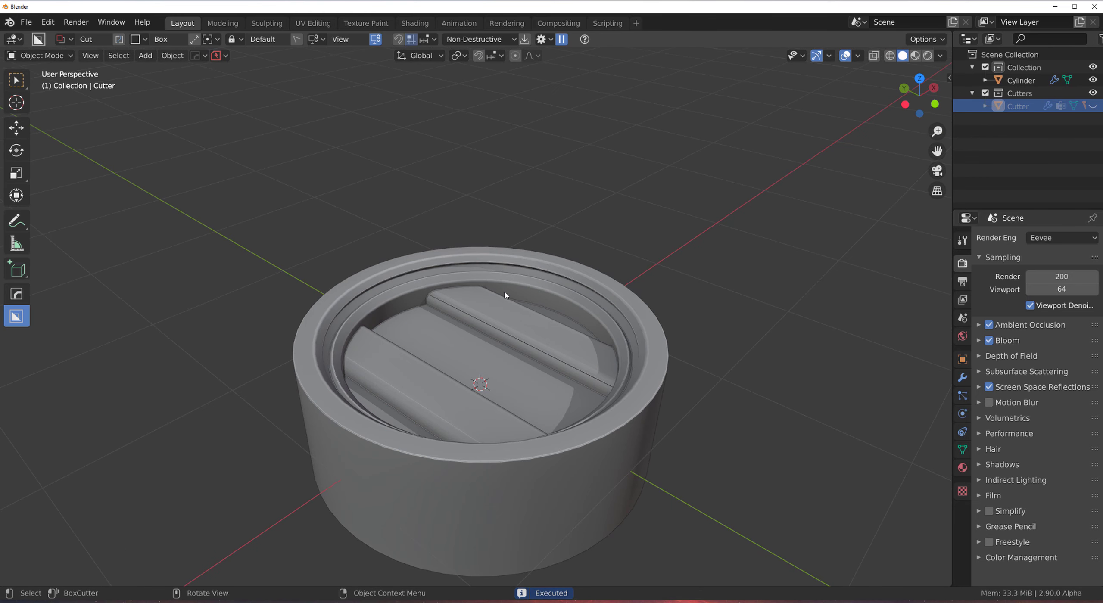
- Add a HardOps Bevel to the cylinder with width 0.001, 3 segments, profile 0.70 and a 30° angle limit
middle_click_drag(488, 298, 401, 281)
scroll(446, 355, "up", 3)
middle_click_drag(446, 355, 556, 376)
left_click(509, 351)
scroll(500, 350, "up", 2)
key("q")
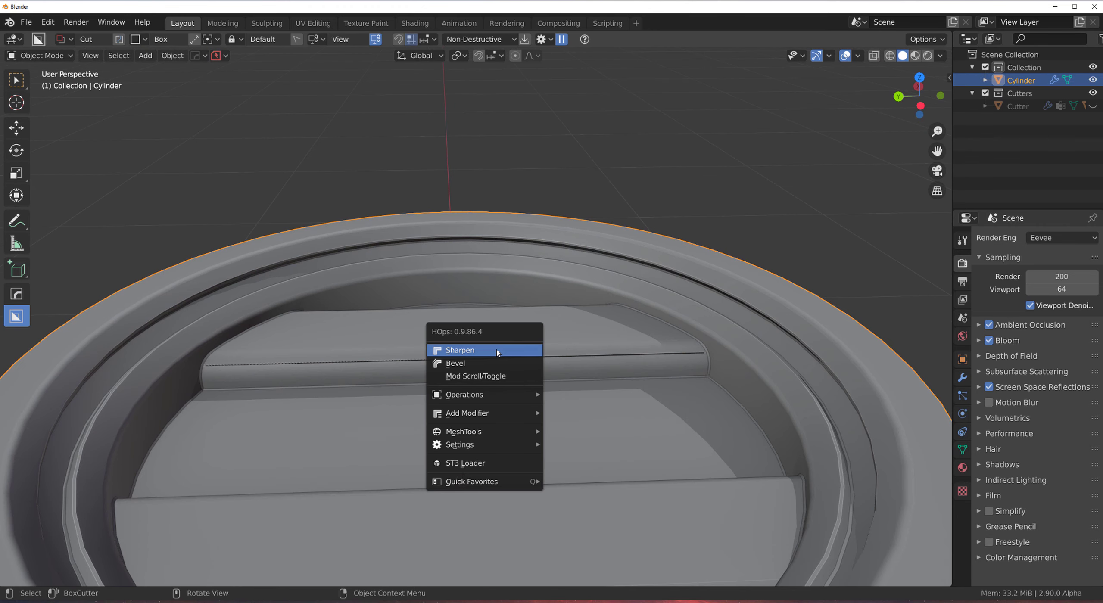
left_click(508, 364)
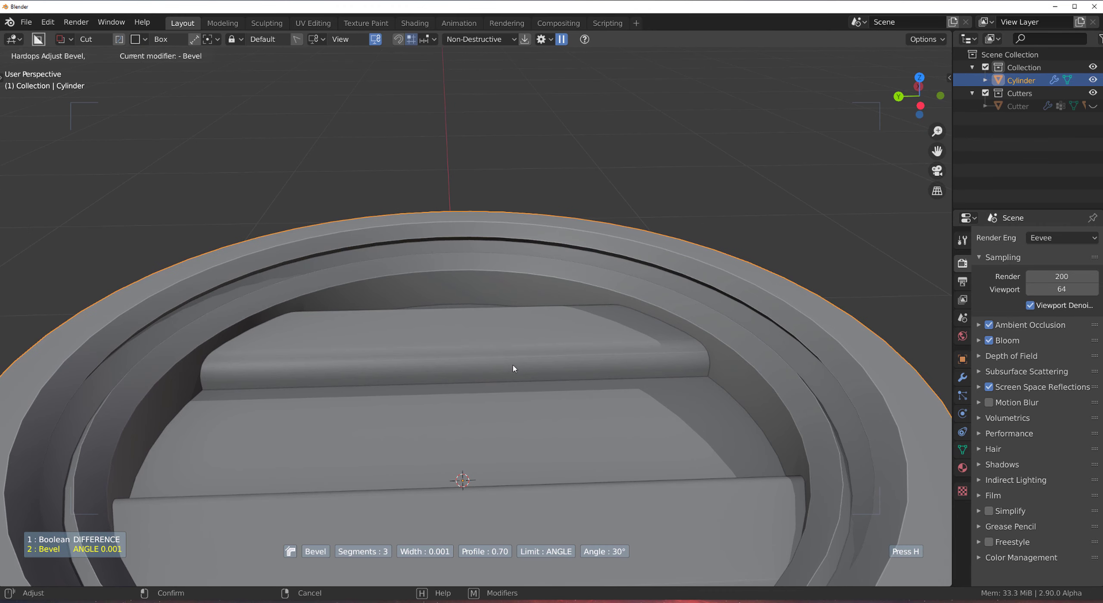
left_click(508, 366)
- Examine the bevelled recess and its ridges from the top and at an angle, in both orthographic and perspective projection
scroll(496, 351, "down", 4)
key("KP_7")
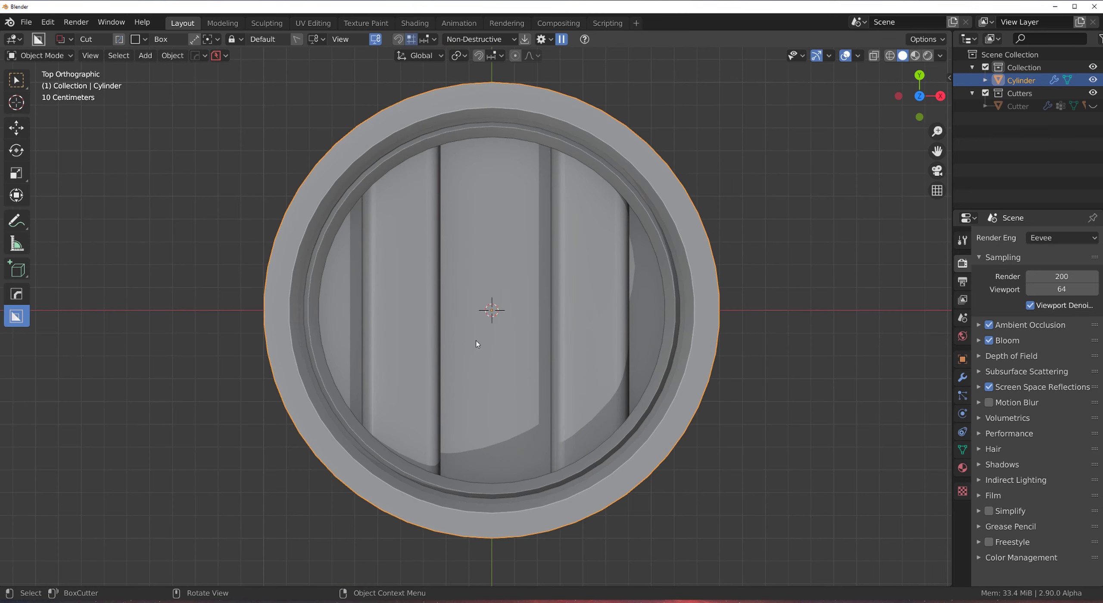
scroll(477, 336, "down", 3)
middle_click_drag(536, 276, 571, 222)
key("KP_5")
scroll(535, 248, "up", 5)
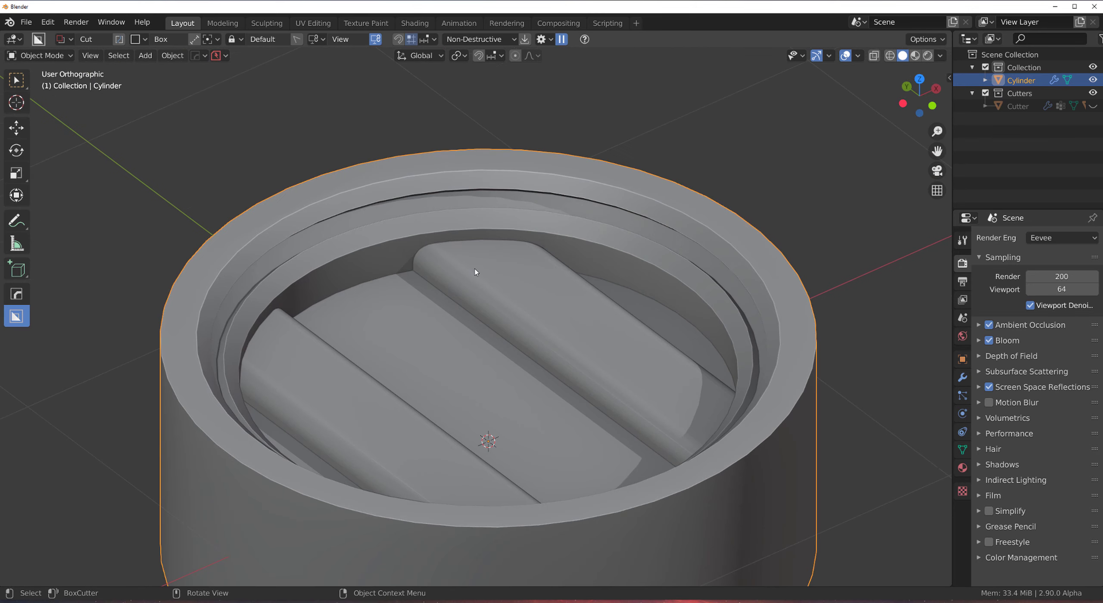
key("KP_5")
scroll(625, 268, "down", 1)
scroll(625, 268, "down", 1)
- In the top view, reveal and select the cylinder's recess cutter with Bool Scroll, and set the BoxCutter shape to Circle
key("KP_7")
scroll(562, 323, "down", 2)
key("q")
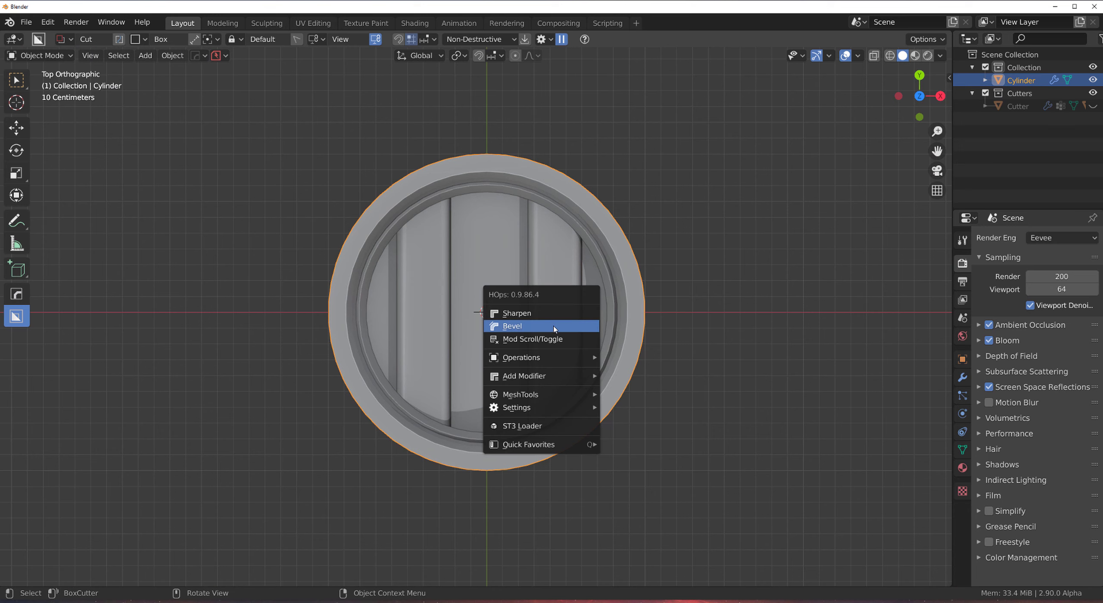
left_click(556, 341)
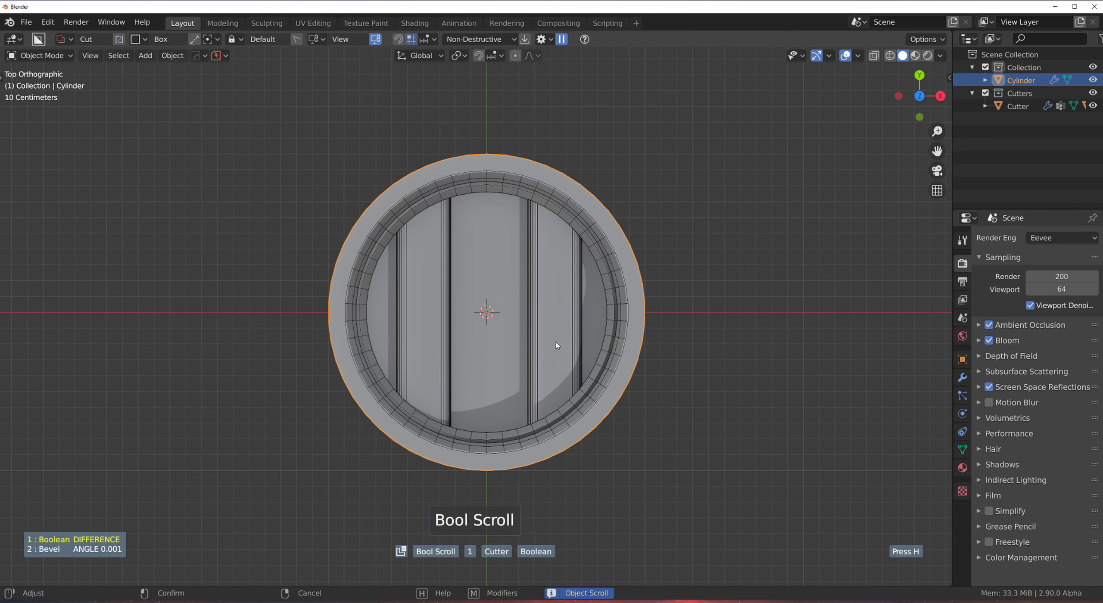
scroll(507, 245, "up", 2)
scroll(439, 307, "down", 2)
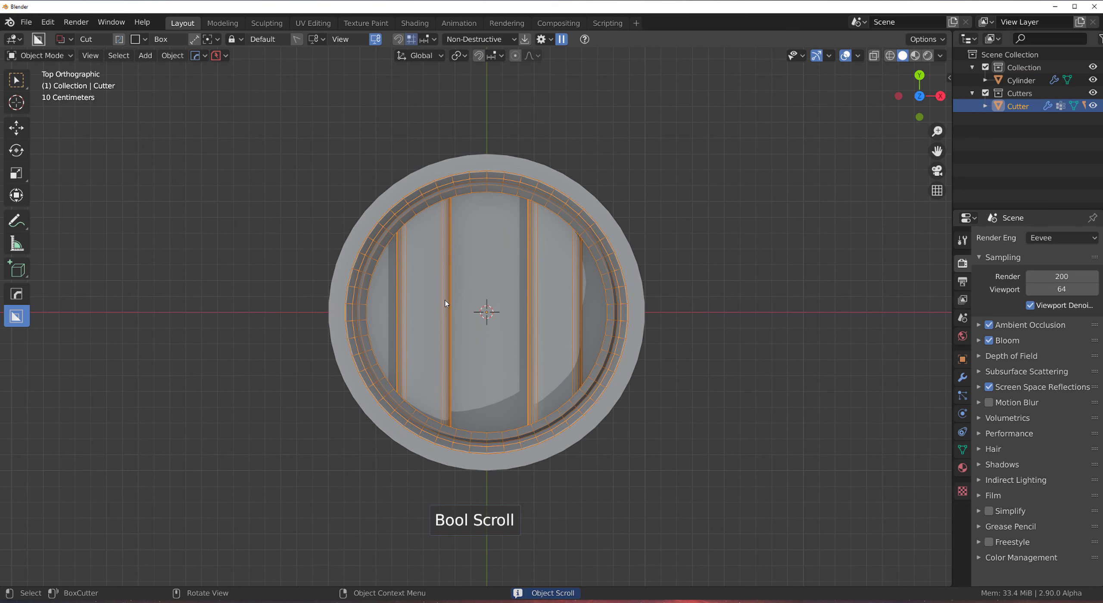
key("shift+v")
key("d")
left_click(364, 266)
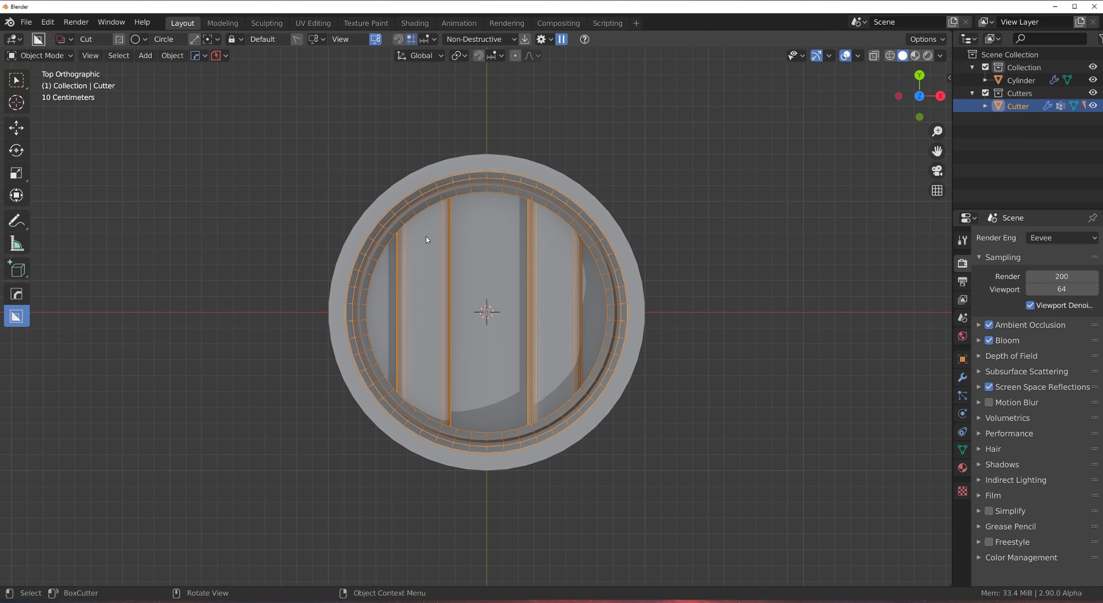
- Cut a small circle through the recess cutter above the left ridge, arrayed along Y as a pair
left_click_drag(422, 237, 430, 243)
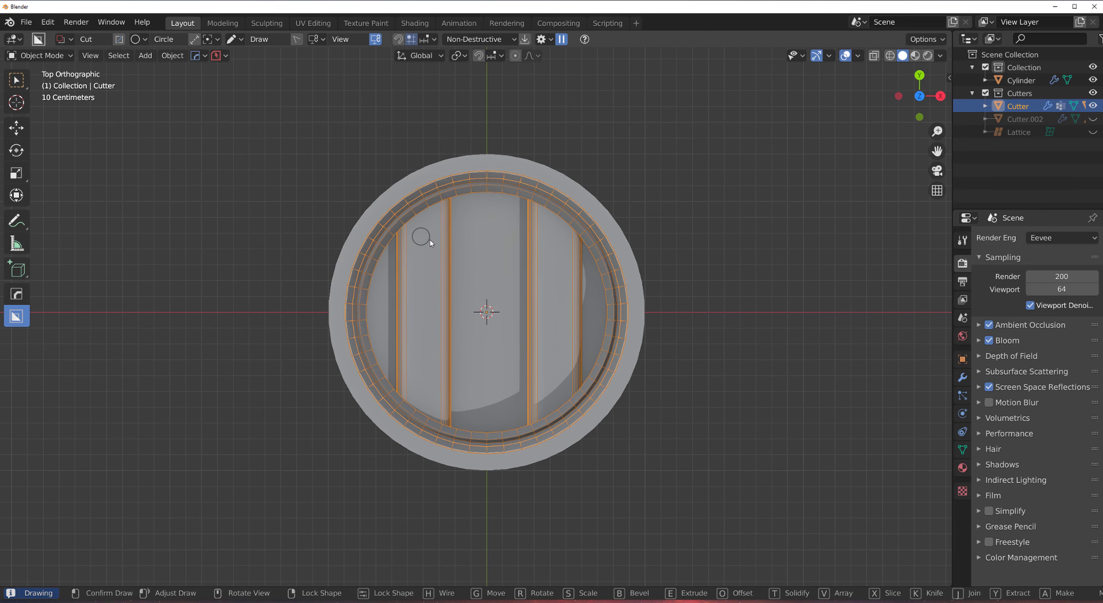
key("v")
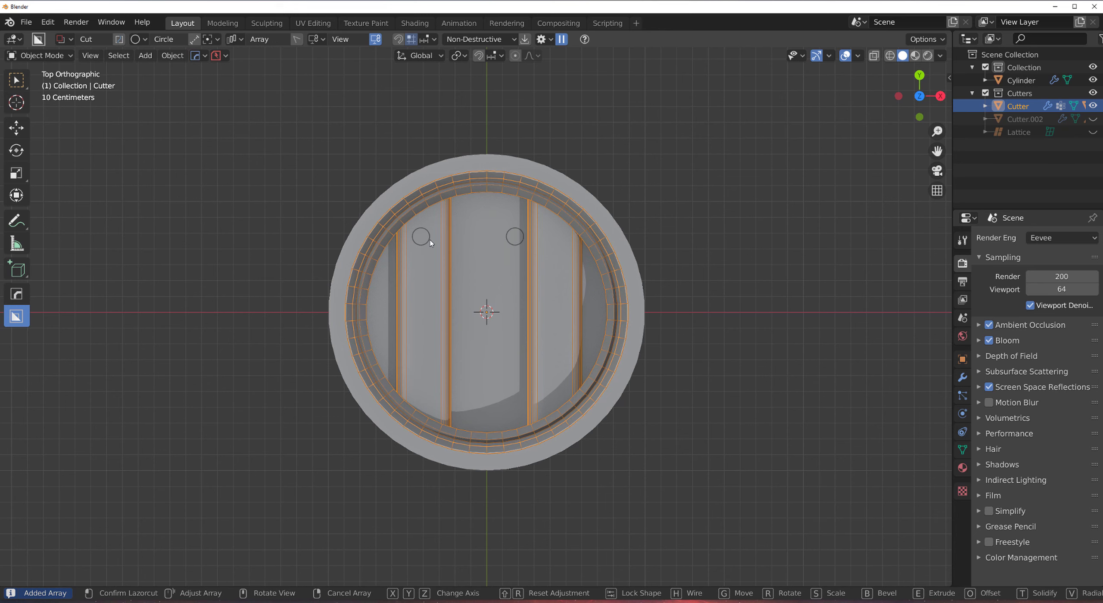
key("y")
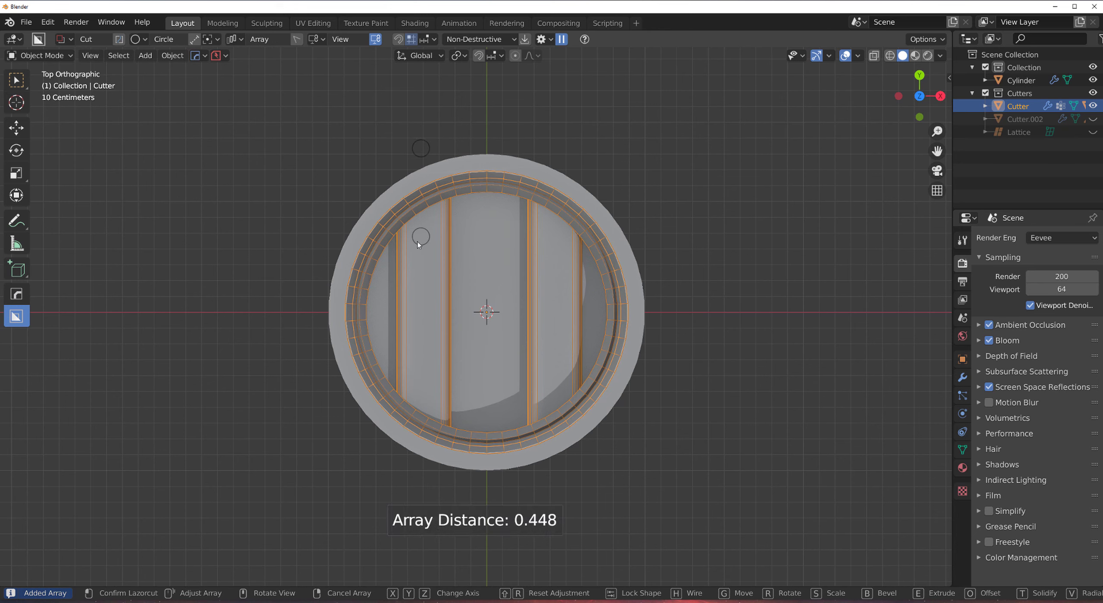
left_click_drag(292, 223, 288, 218)
key("Tab")
left_click(293, 217)
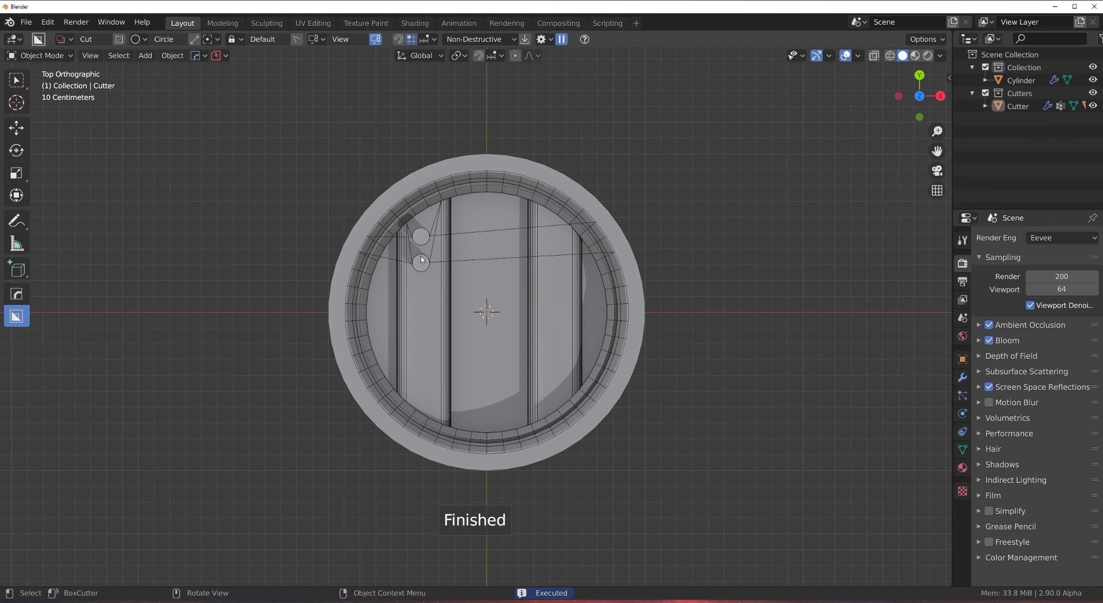
- Move the paired circular cutter by about 0.021 m in X and -0.011 m in Y in the top view
scroll(421, 258, "up", 2)
middle_click_drag(410, 243, 484, 300)
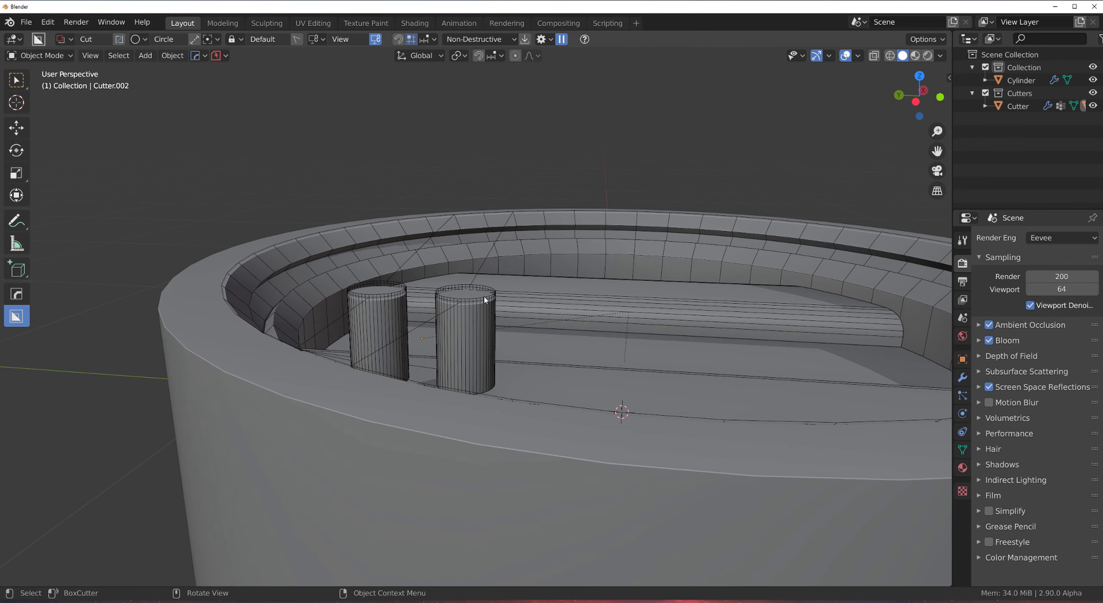
left_click(485, 299)
key("KP_7")
key("g")
left_click(519, 325)
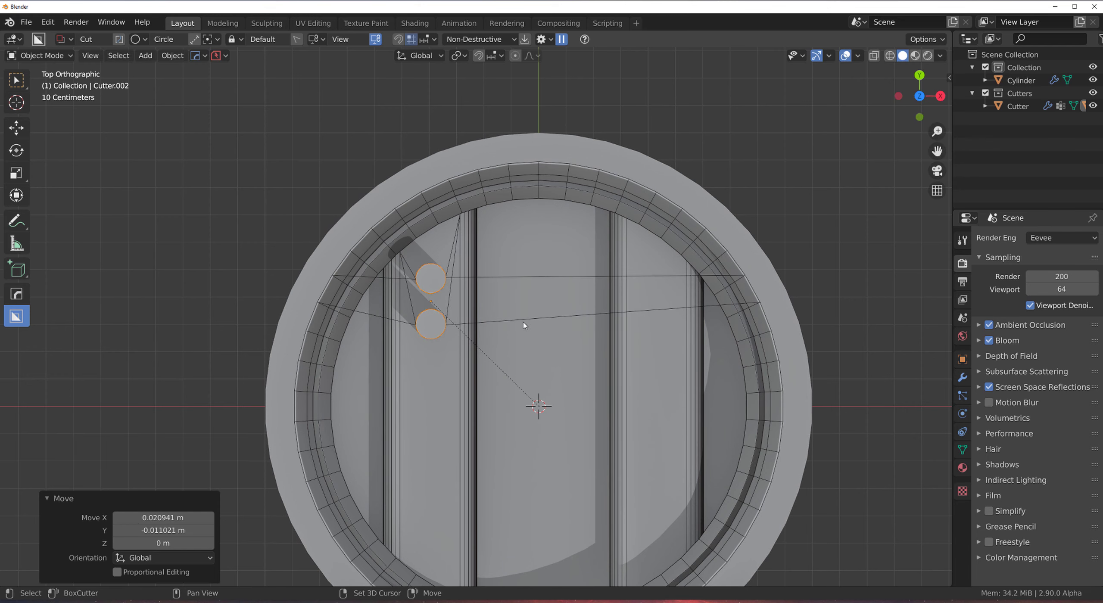
- Mirror the circular cutter across X and Y about the 3D cursor with the HardOps Mirror Gizmo
scroll(517, 322, "down", 2)
key("alt+x")
left_click(533, 55)
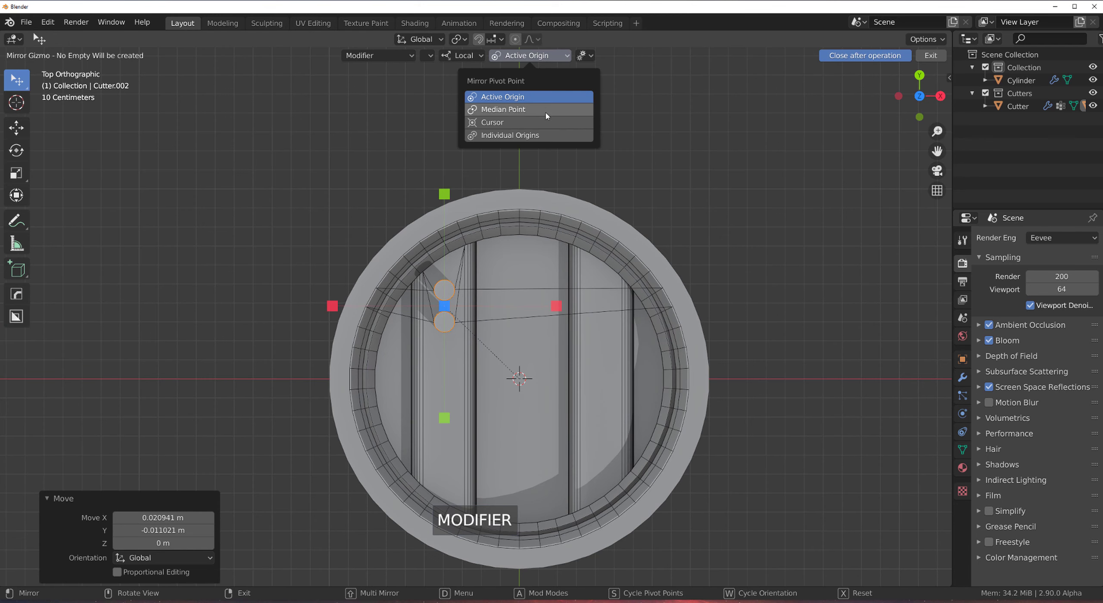
left_click(539, 125)
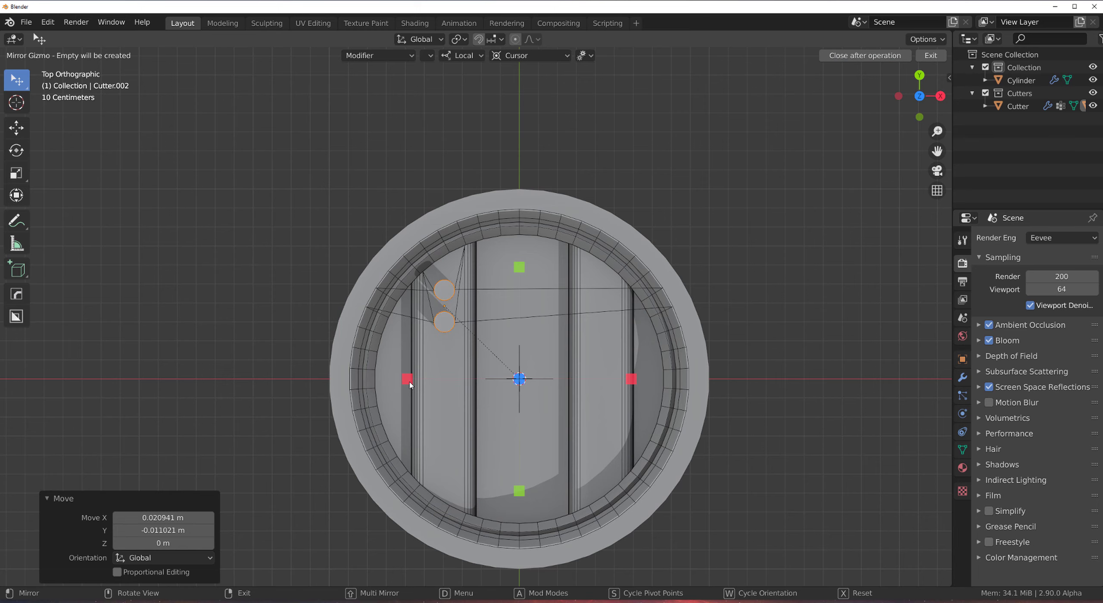
left_click(408, 379)
left_click(520, 267)
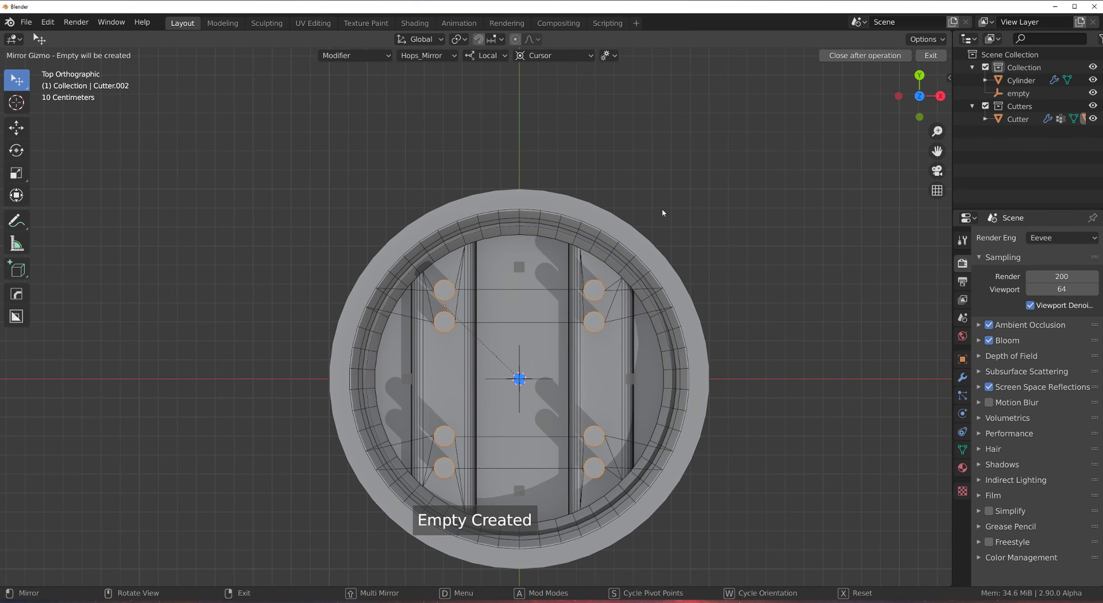
- Examine the mirrored pins from an angle, checking the circular cutter in edit mode before returning to object mode
middle_click_drag(520, 276, 571, 278)
scroll(571, 278, "up", 4)
key("Tab")
scroll(443, 329, "down", 2)
scroll(444, 326, "down", 1)
key("Tab")
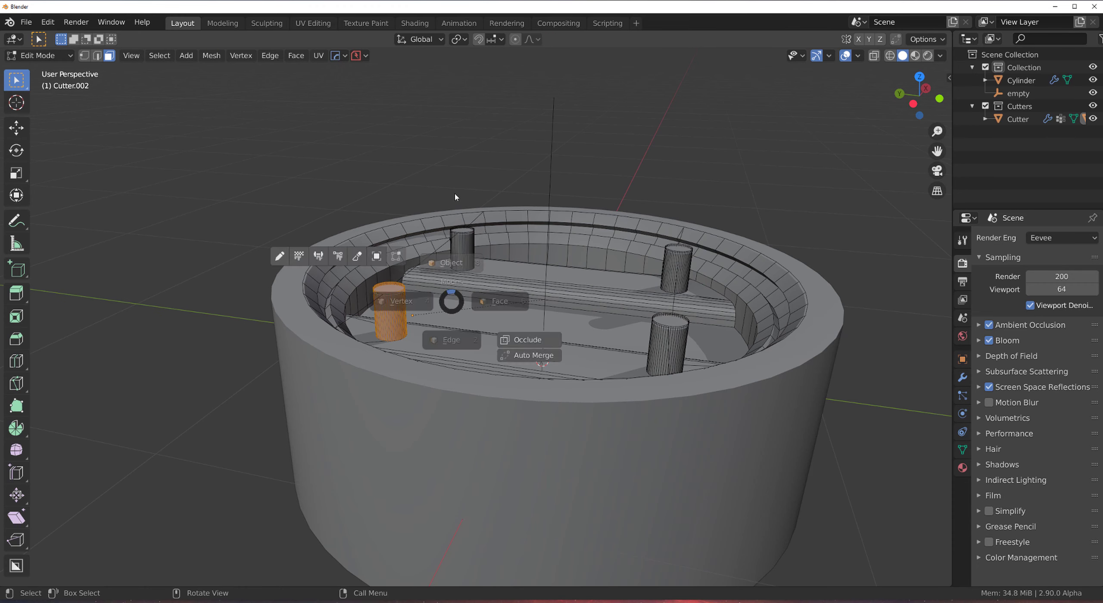
scroll(733, 147, "down", 2)
left_click(746, 143)
scroll(565, 195, "down", 2)
middle_click_drag(538, 204, 529, 219)
scroll(529, 221, "up", 2)
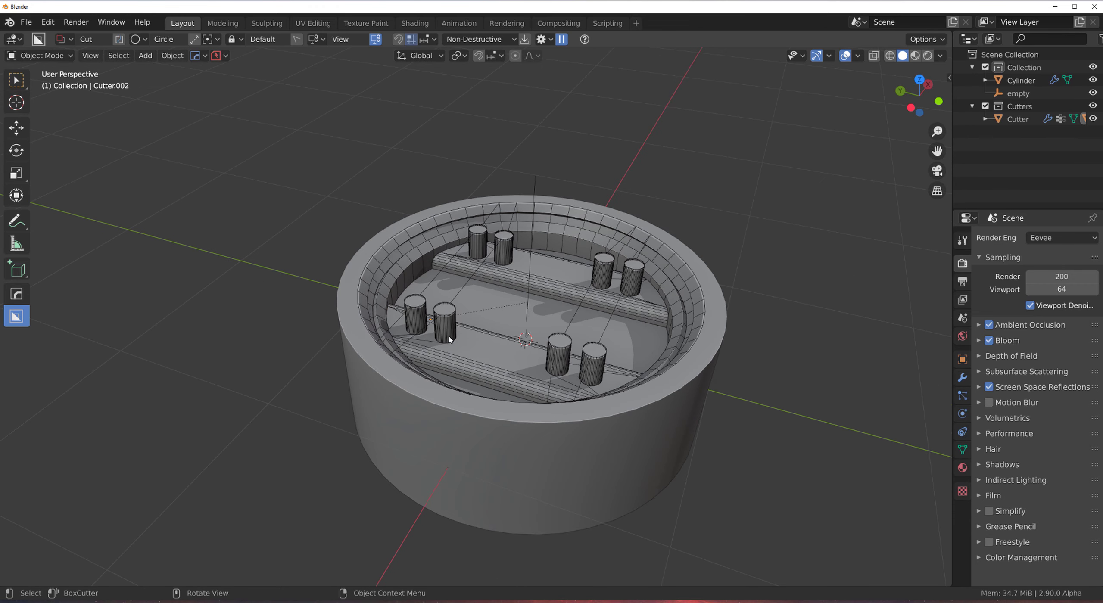
- Hide the circular cutter, the recess cutter and the box cutter, leaving the finished cylinder with its pins in view
left_click(453, 327)
left_click(448, 330)
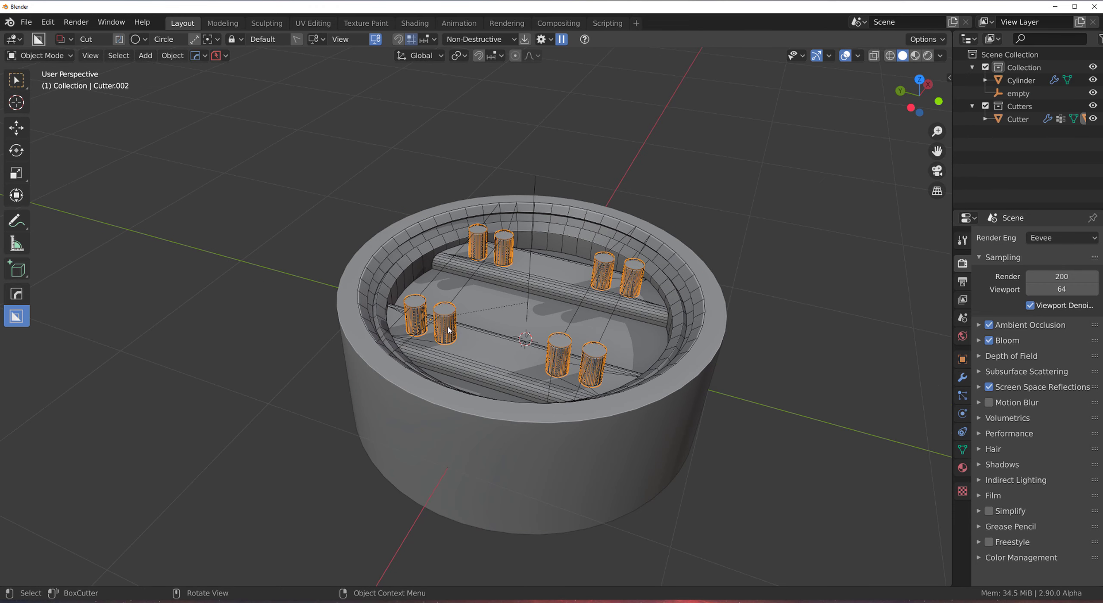
key("alt+a")
left_click(464, 361)
left_click(464, 361)
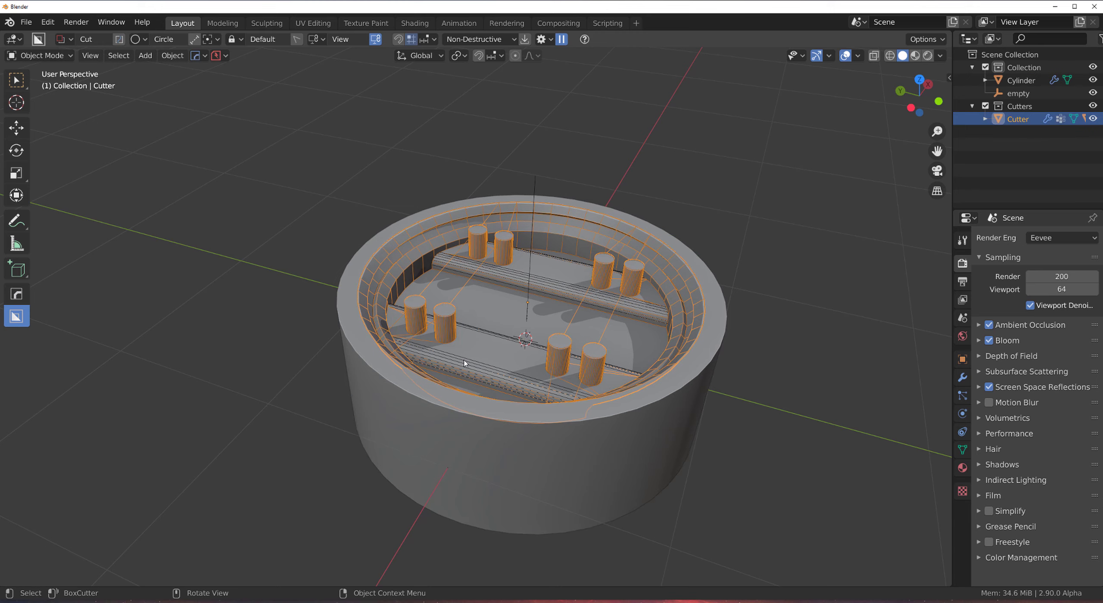
key("h")
left_click(464, 361)
left_click(464, 361)
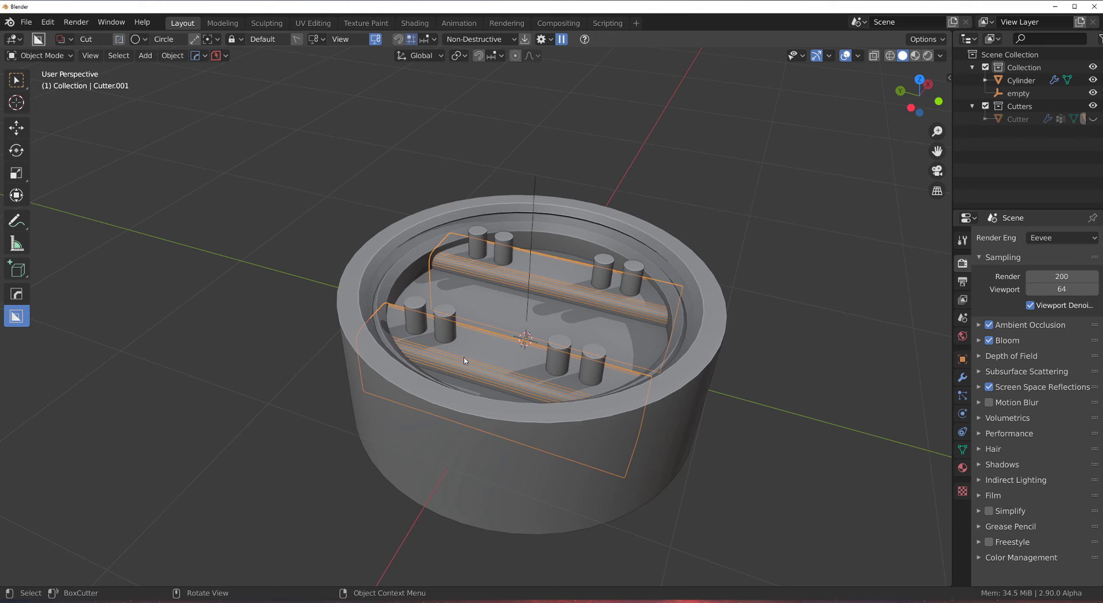
key("h")
middle_click_drag(464, 361, 549, 323)
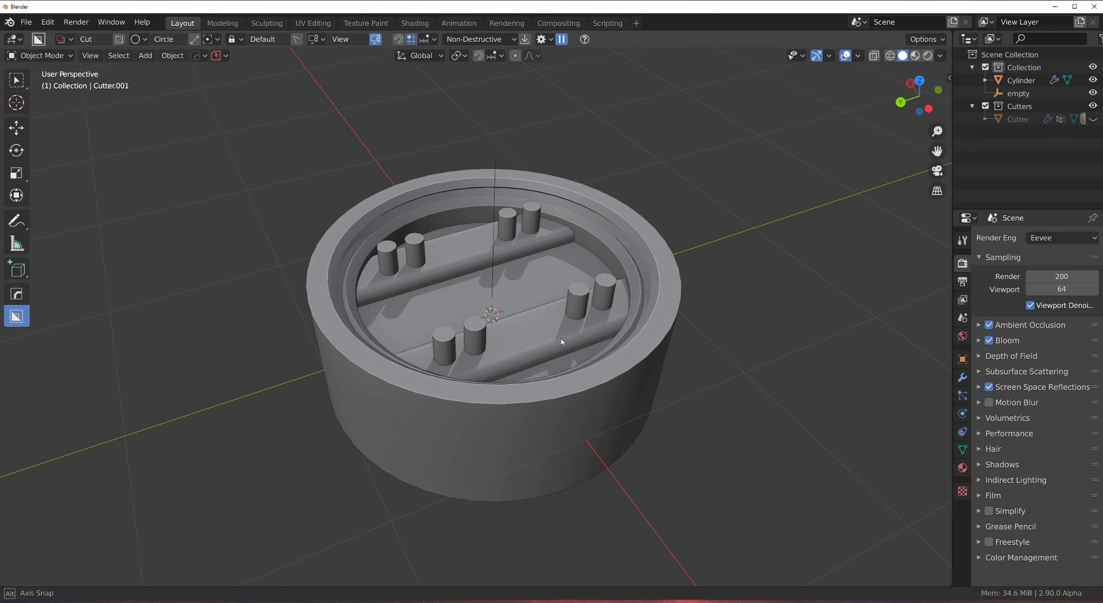
- Reveal the cylinder's recess cutter with Bool Scroll and isolate it in local view for mesh editing
middle_click_drag(561, 338, 500, 265)
scroll(513, 290, "up", 2)
left_click(503, 261)
key("q")
left_click(513, 253)
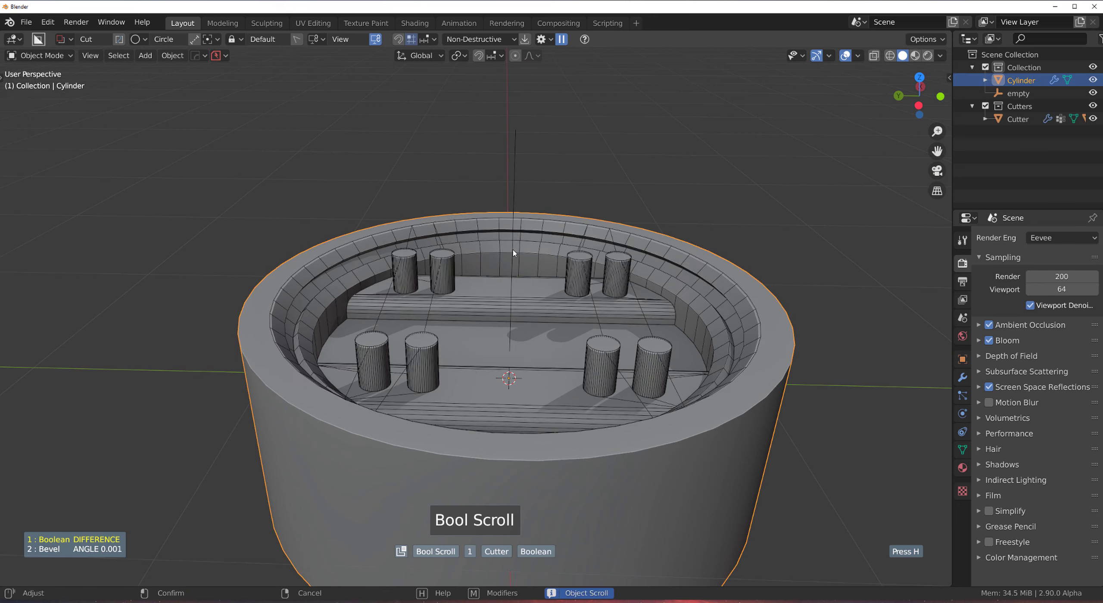
left_click(513, 250)
scroll(512, 247, "up", 2)
key("Tab")
key("KP_Divide")
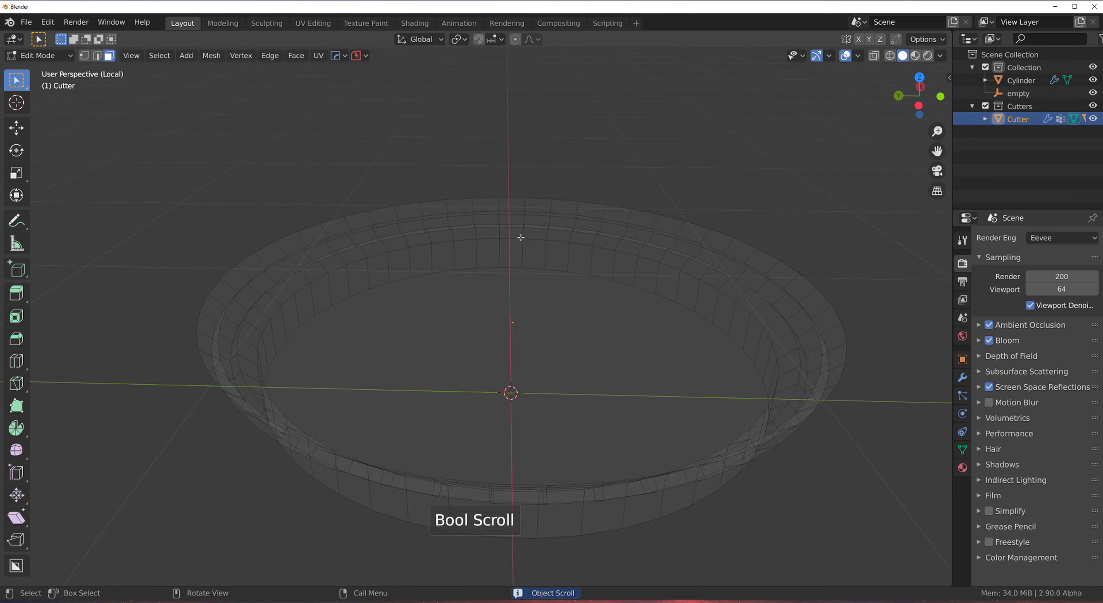
- Select the face loop on the cutter's top rim and apply Checker Deselect with 1 deselected, 1 selected and offset 0
scroll(475, 241, "up", 3)
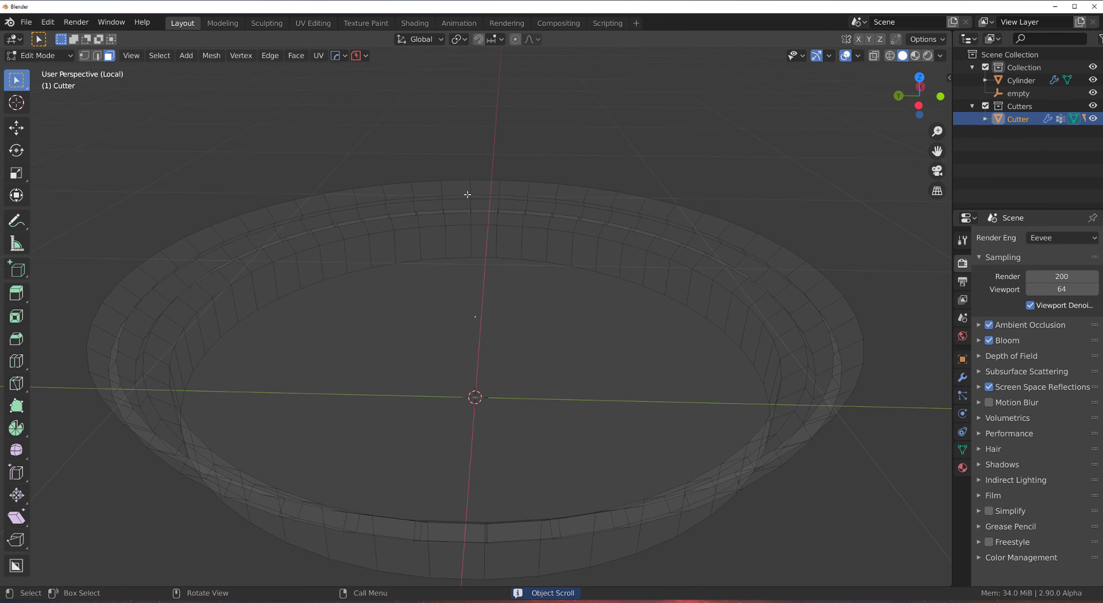
left_click(467, 195, "alt")
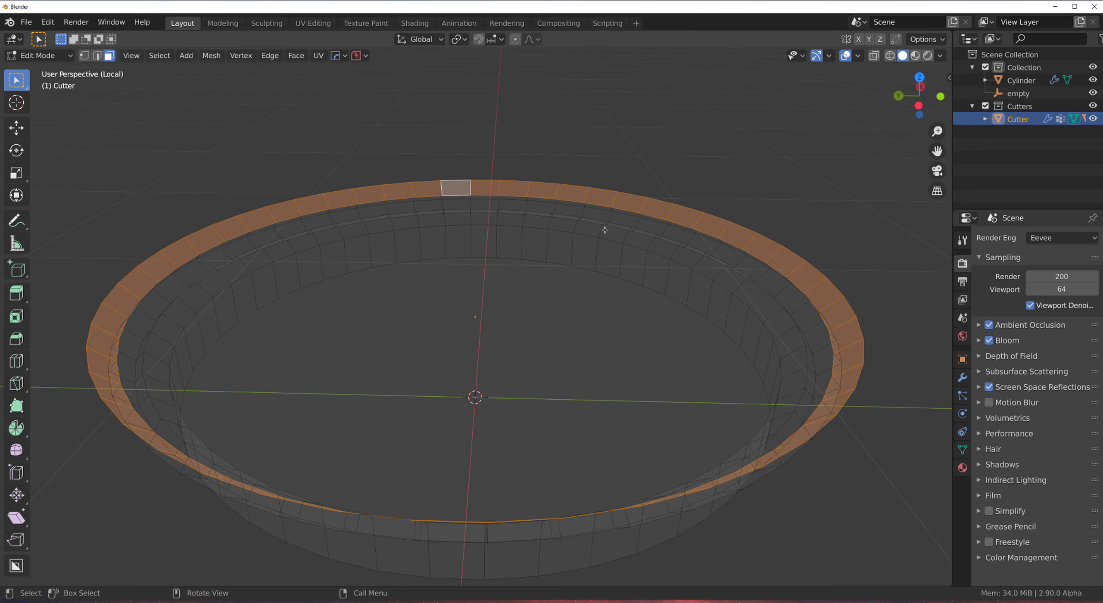
left_click(160, 66)
left_click(159, 57)
left_click(477, 186, "alt")
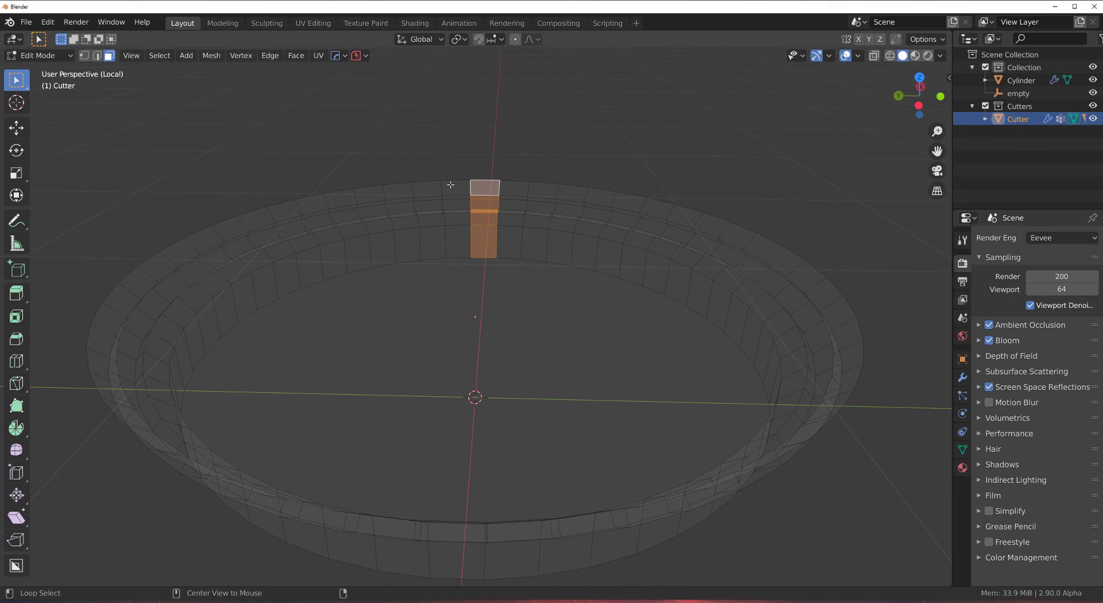
left_click(466, 178, "alt")
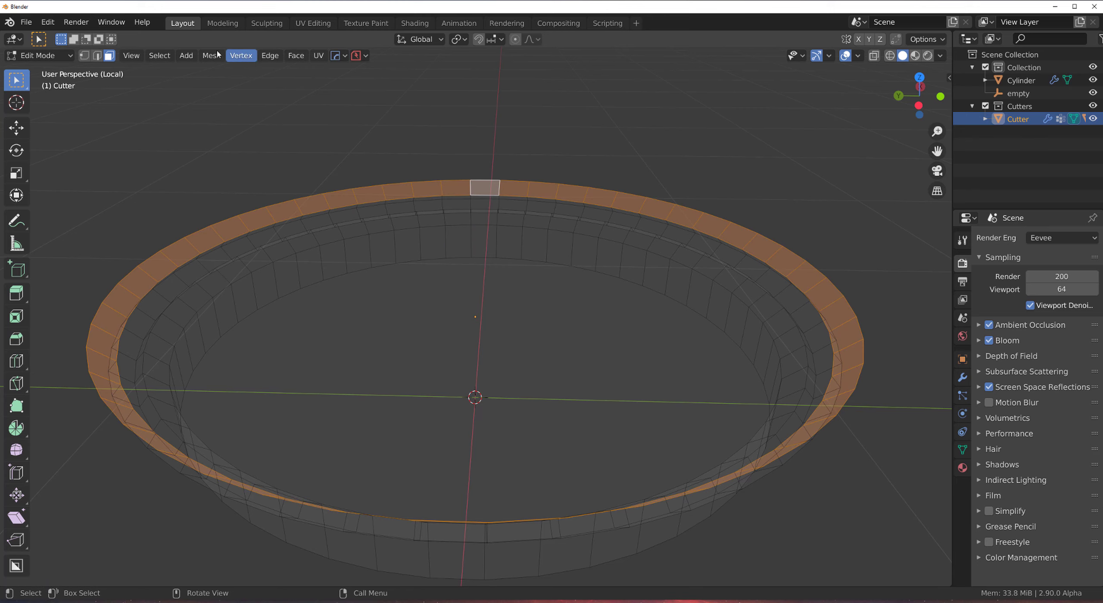
left_click(169, 61)
left_click(194, 160)
scroll(472, 216, "up", 4)
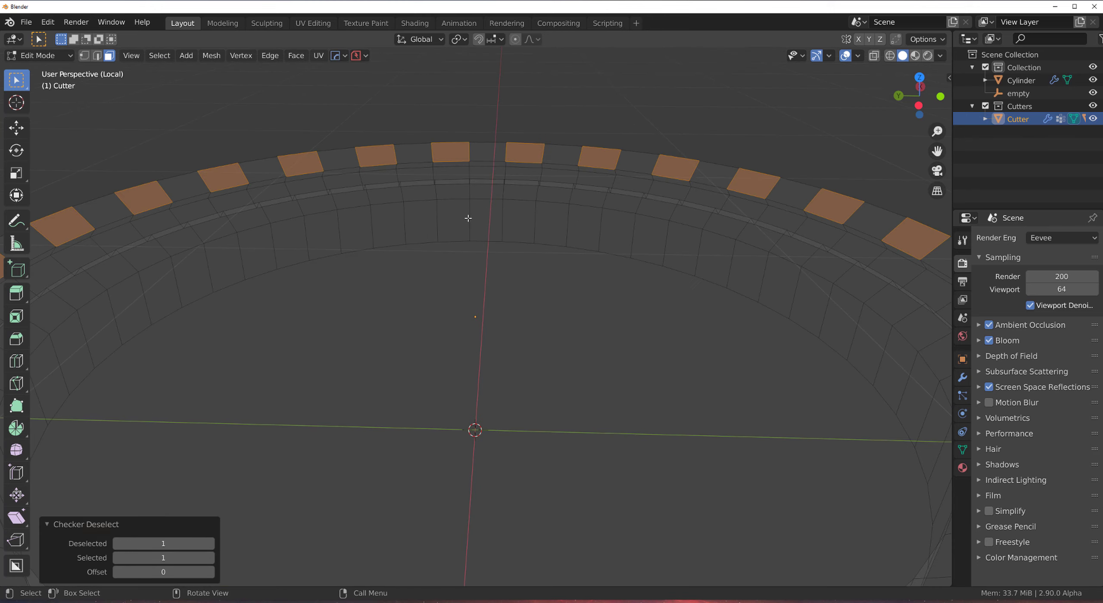
- Inset the alternating rim faces and turn their inner corner vertices into circles with HardOps Circle at 5 divisions
key("i")
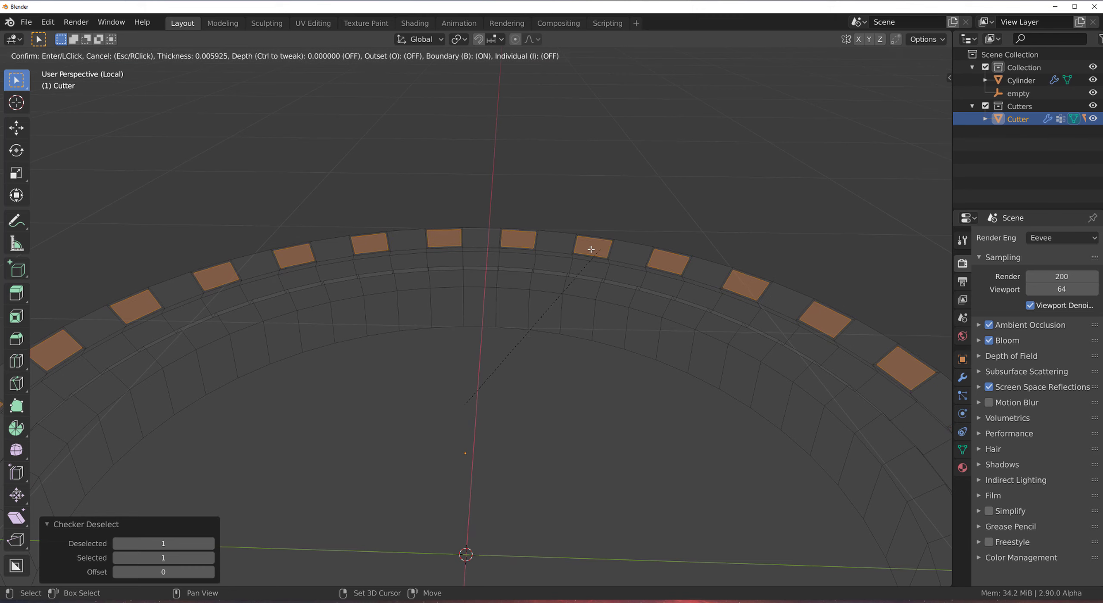
left_click(562, 258)
middle_click_drag(563, 258, 473, 323)
key("q")
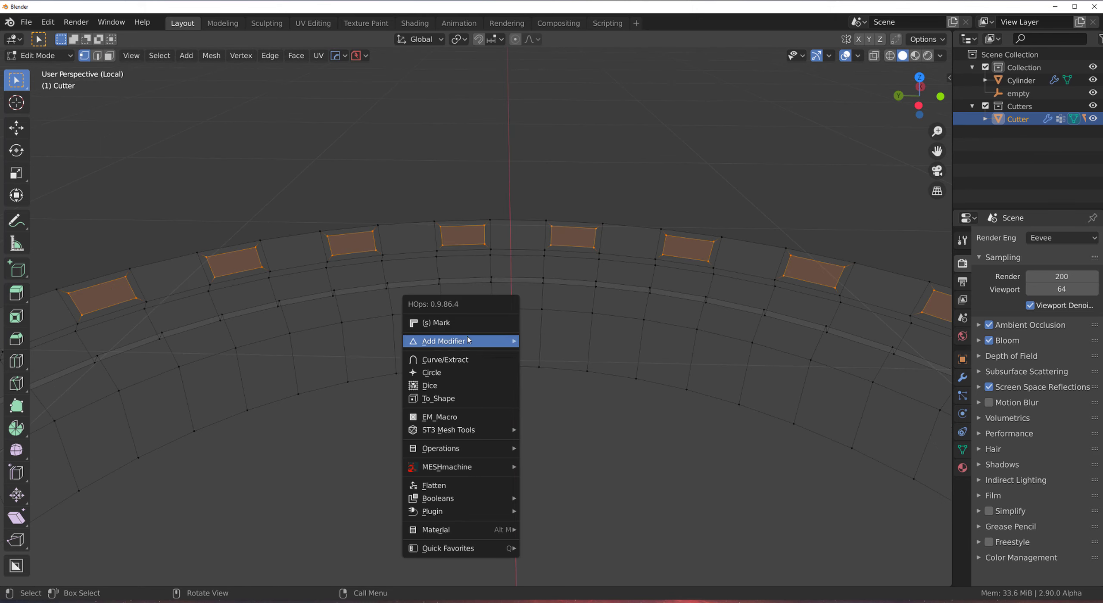
left_click(464, 373)
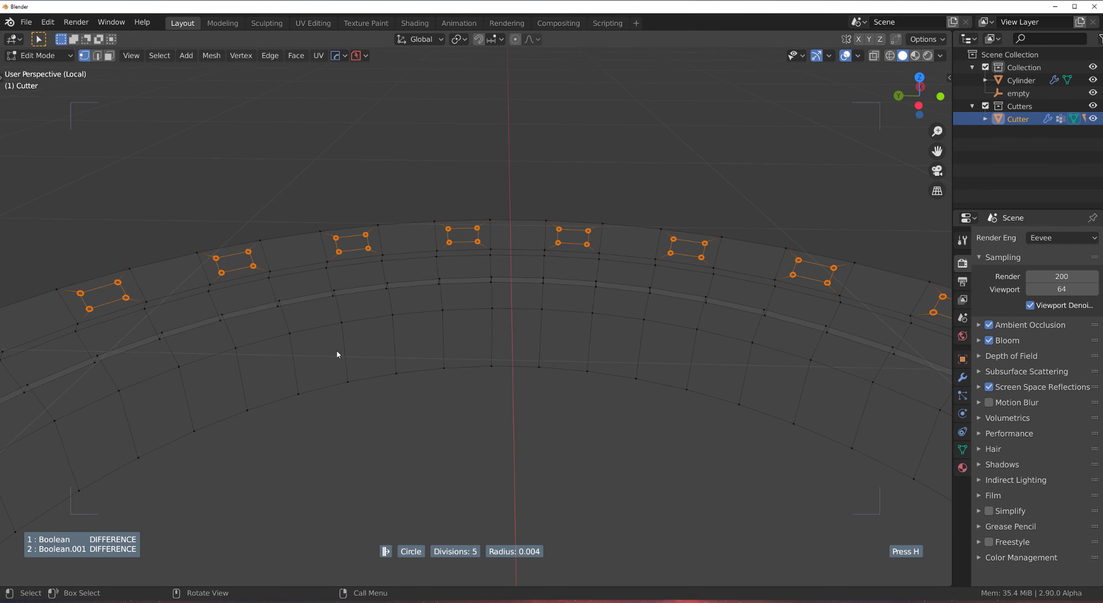
left_click(341, 353)
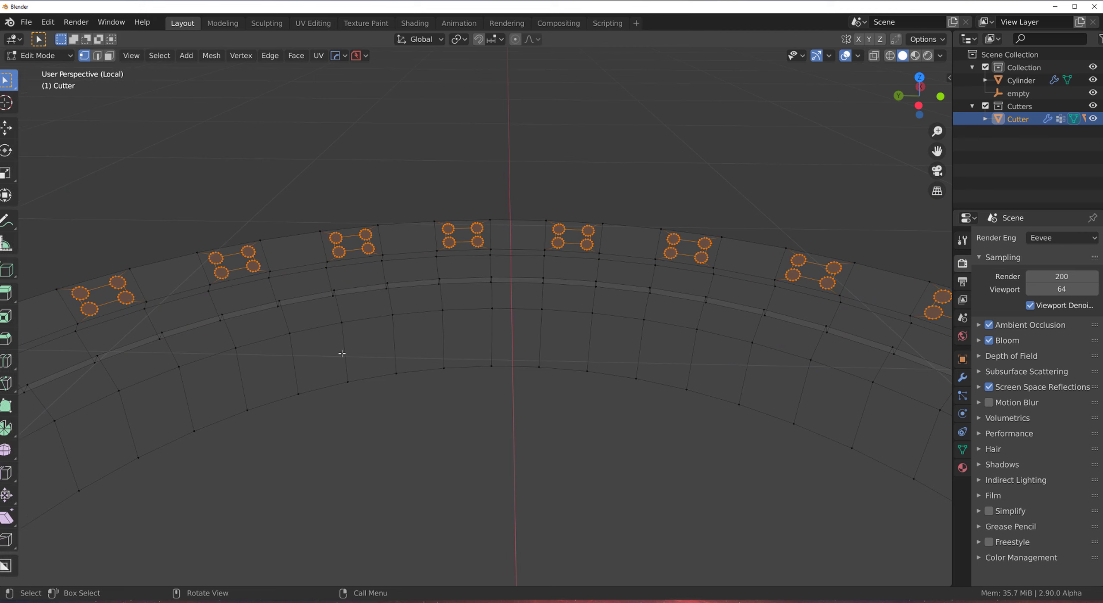
- Extrude the circular faces on the rim into small pegs and return to the whole model in object mode
middle_click_drag(341, 354, 225, 315)
scroll(445, 289, "down", 2)
scroll(224, 315, "up", 1)
key("3")
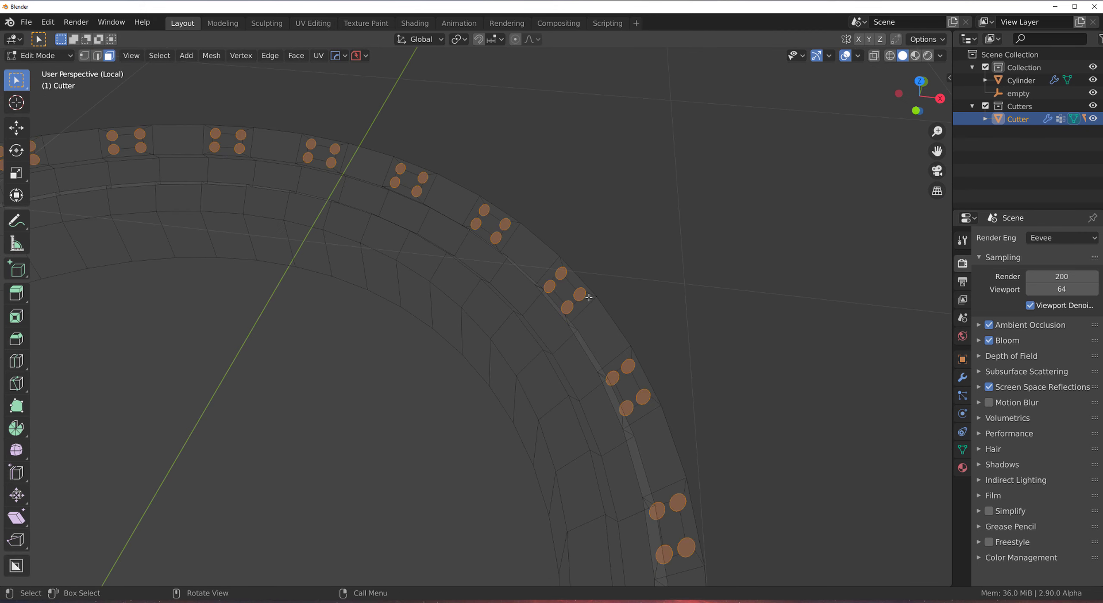
middle_click_drag(513, 308, 542, 283)
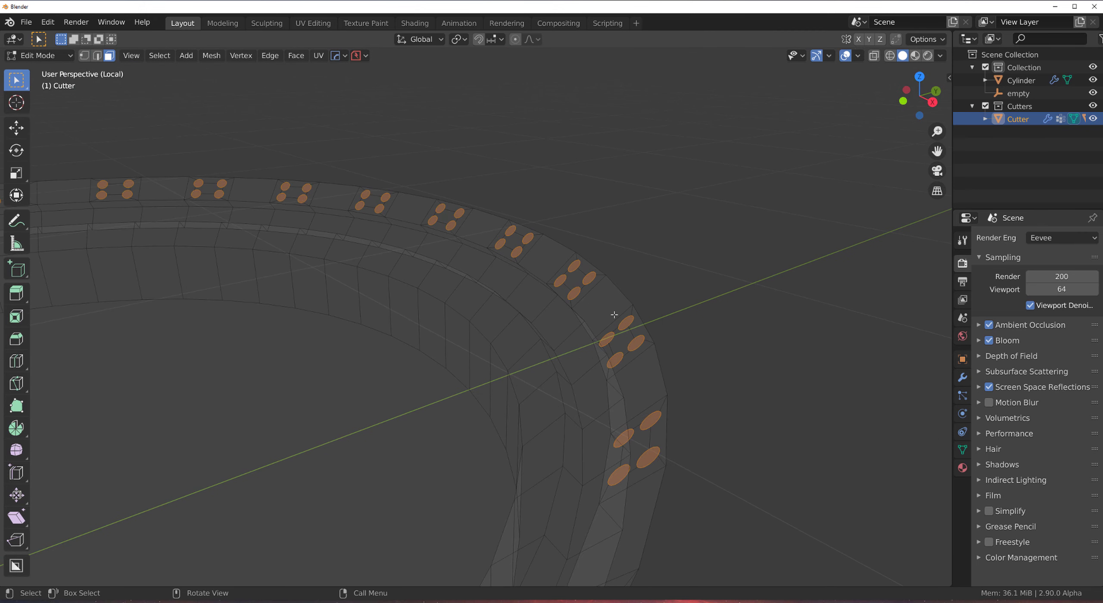
key("q")
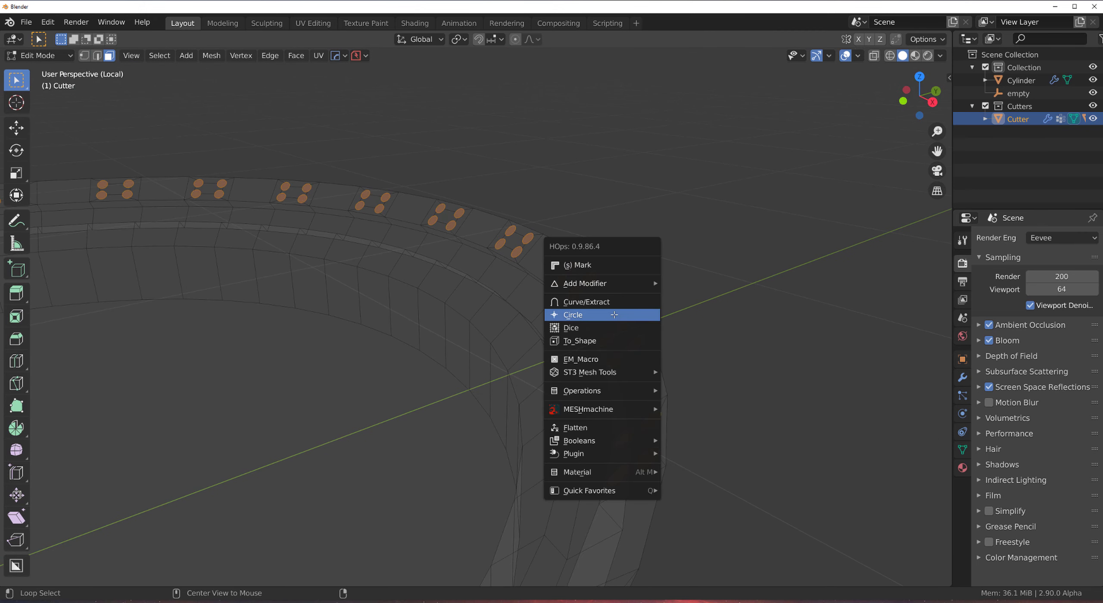
left_click(617, 360)
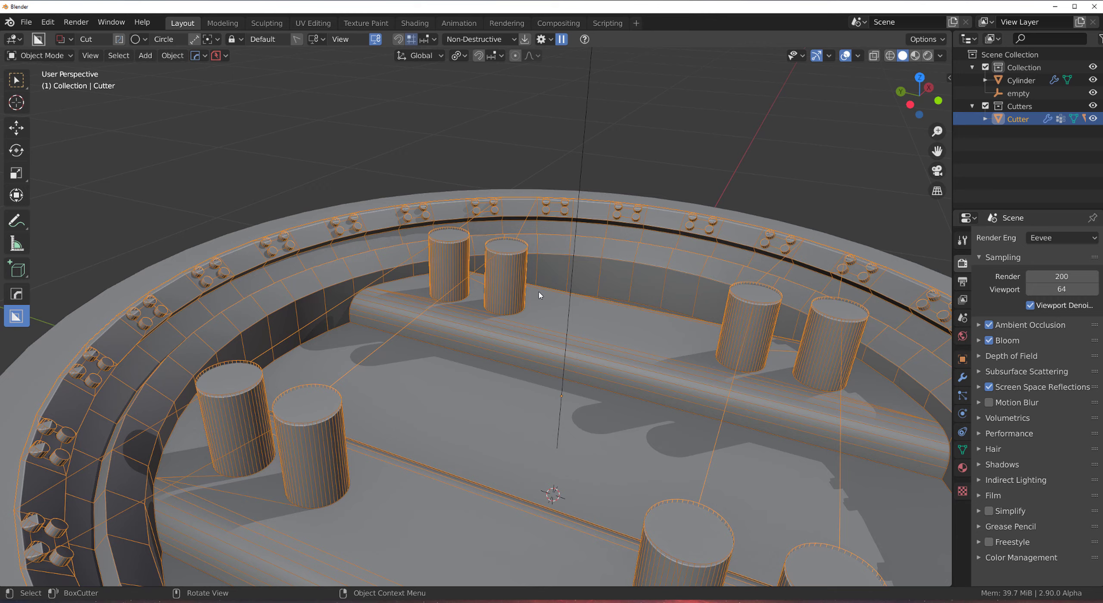
- Hide the recess cutter and inspect the peg pattern around the cylinder's rim
middle_click_drag(540, 295, 571, 288)
scroll(578, 285, "down", 5)
scroll(580, 258, "up", 3)
middle_click_drag(582, 210, 466, 227)
key("h")
scroll(488, 340, "up", 4)
scroll(492, 338, "down", 5)
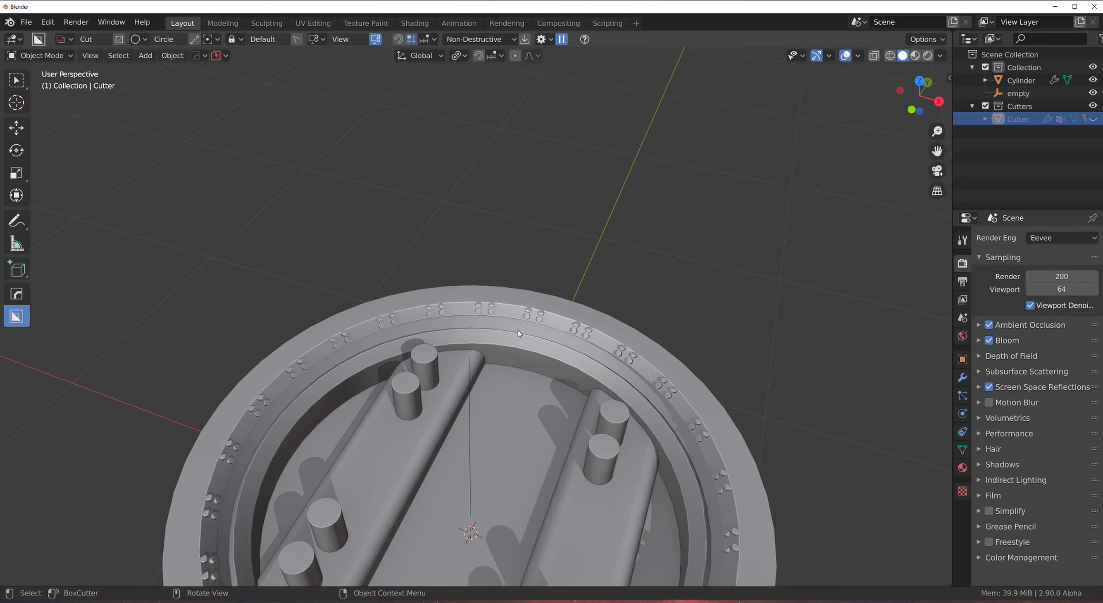
scroll(493, 326, "down", 3)
- Apply HardOps Sharpen to the cylinder using Ssharp with 30° sharpness and a 60° auto smooth angle
left_click(493, 317)
key("q")
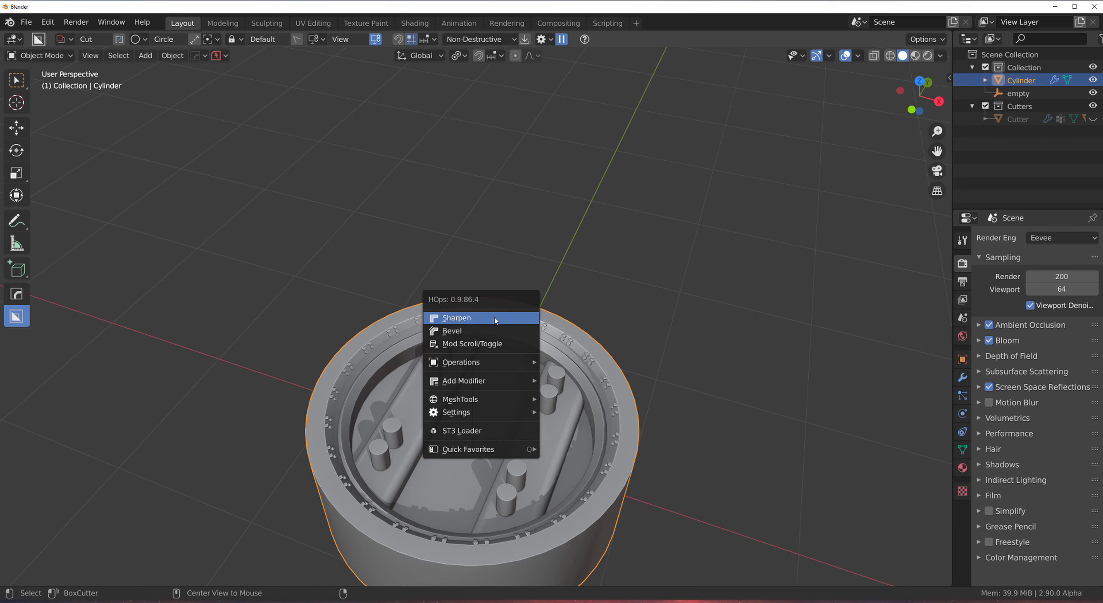
left_click(495, 320)
middle_click_drag(495, 319, 428, 319)
scroll(450, 271, "up", 4)
scroll(450, 272, "down", 4)
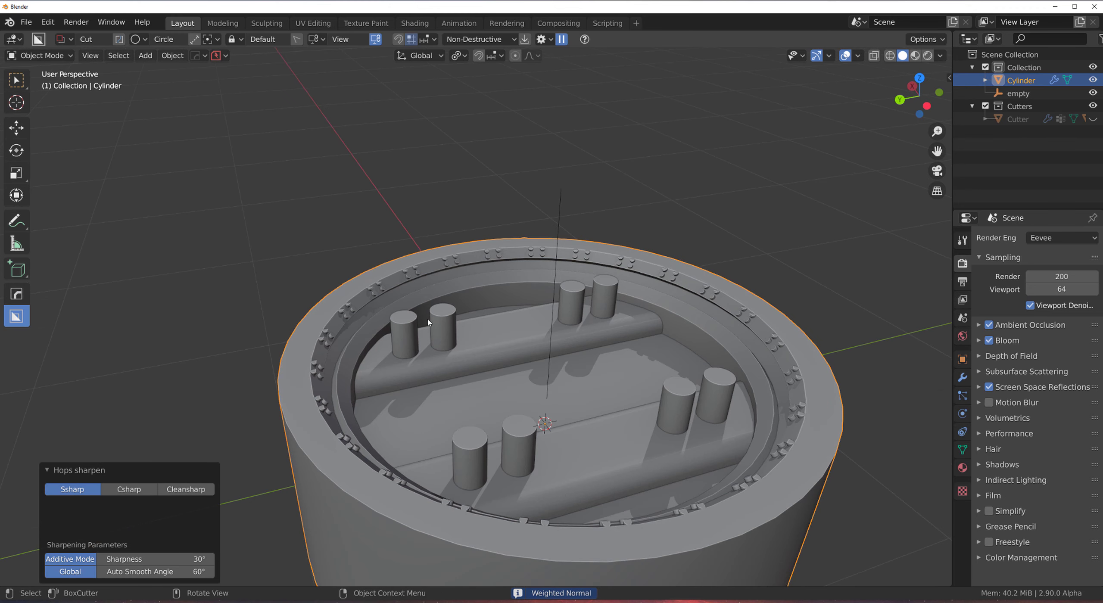
right_click(740, 185)
- Reveal the cylinder's recess cutter with Bool Scroll and view the part from the right side in orthographic projection
middle_click_drag(468, 288, 455, 311)
key("q")
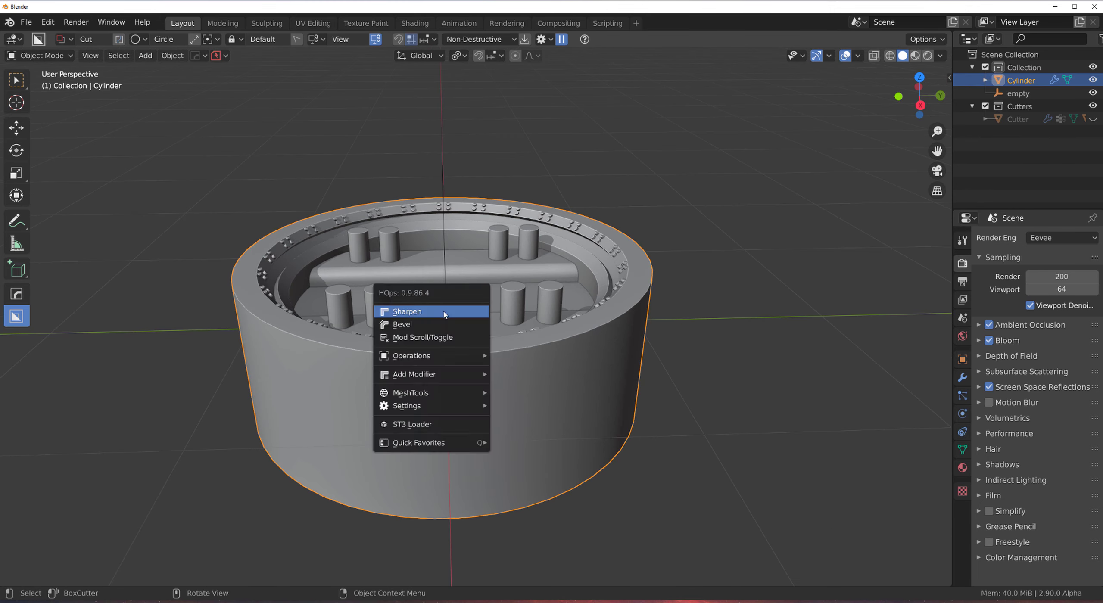
left_click(459, 338)
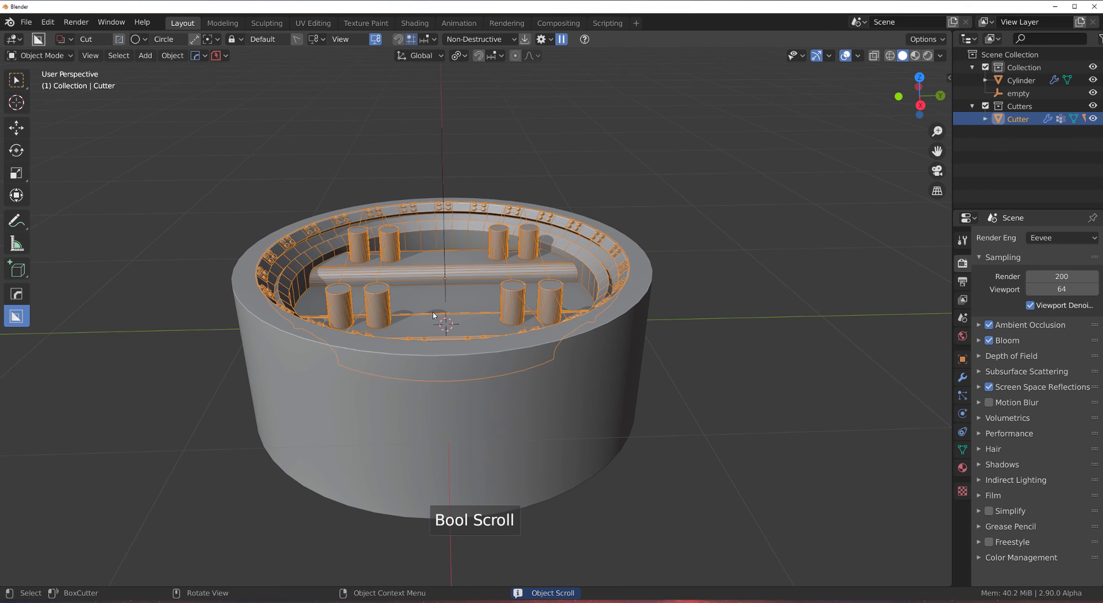
left_click(481, 293)
key("KP_1")
middle_click_drag(420, 296, 441, 297)
key("KP_3")
key("KP_3")
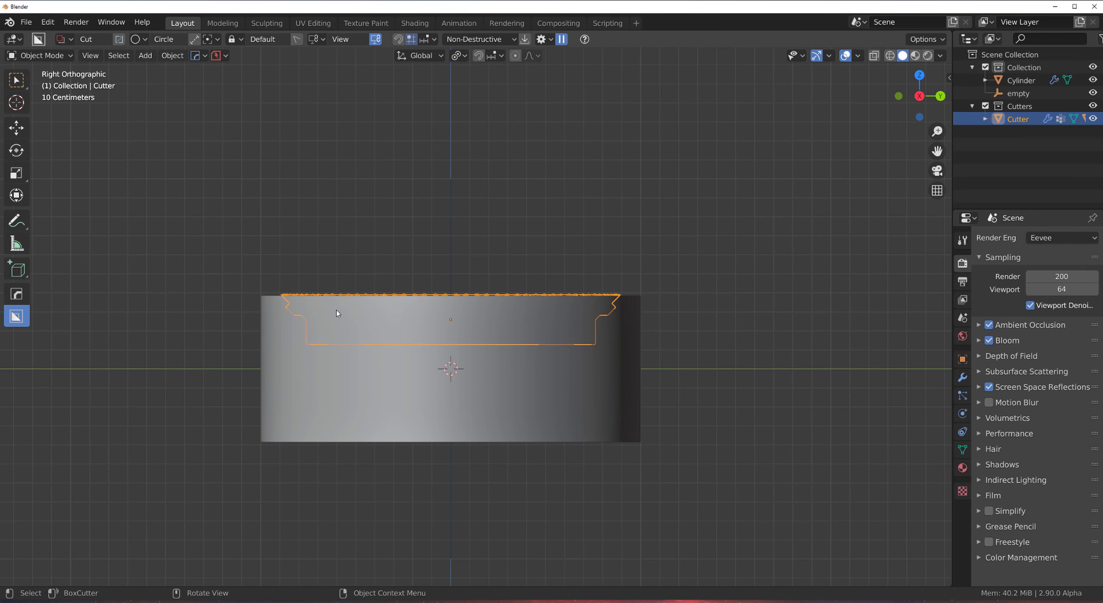
left_click_drag(334, 305, 351, 303)
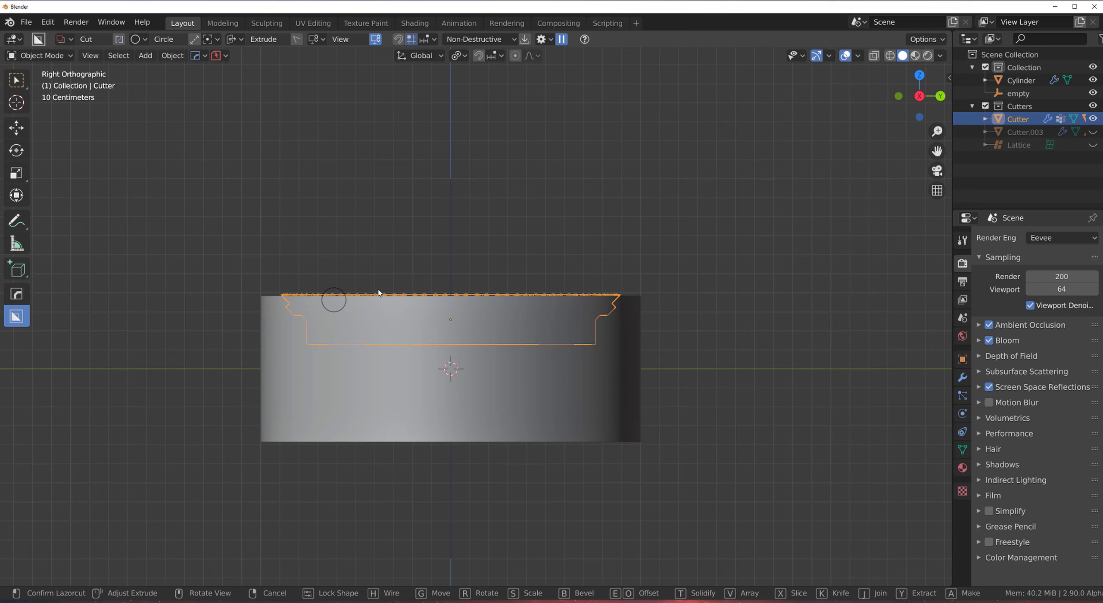
right_click(371, 293)
right_click(386, 290)
- Cut a thin rectangle through the recess cutter with BoxCutter's Box shape to form a flat bar across the recess
key("d")
left_click(356, 326)
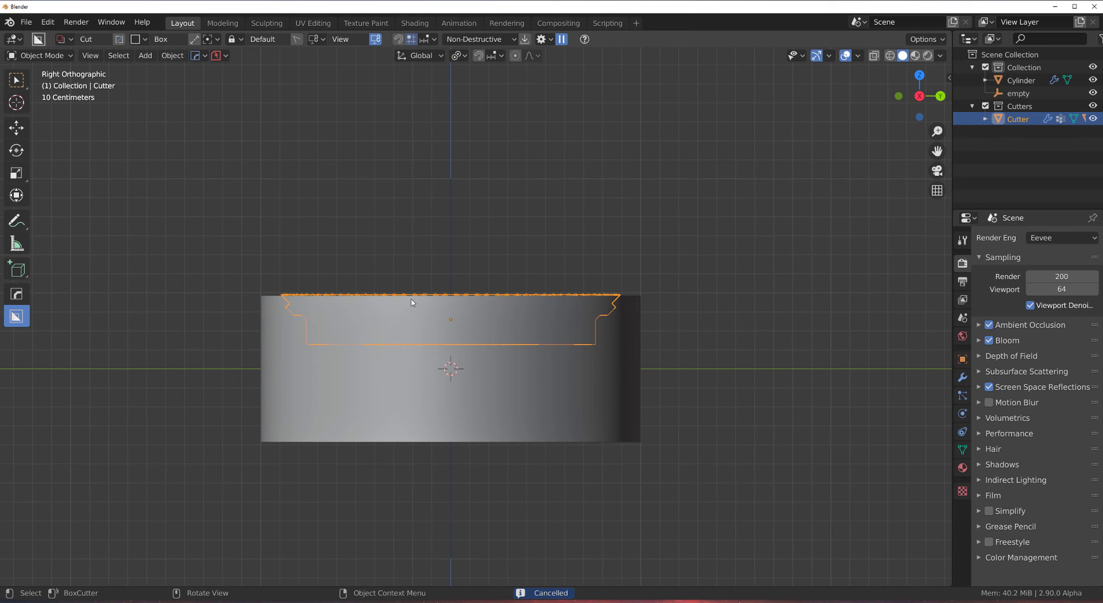
left_click_drag(410, 305, 437, 314)
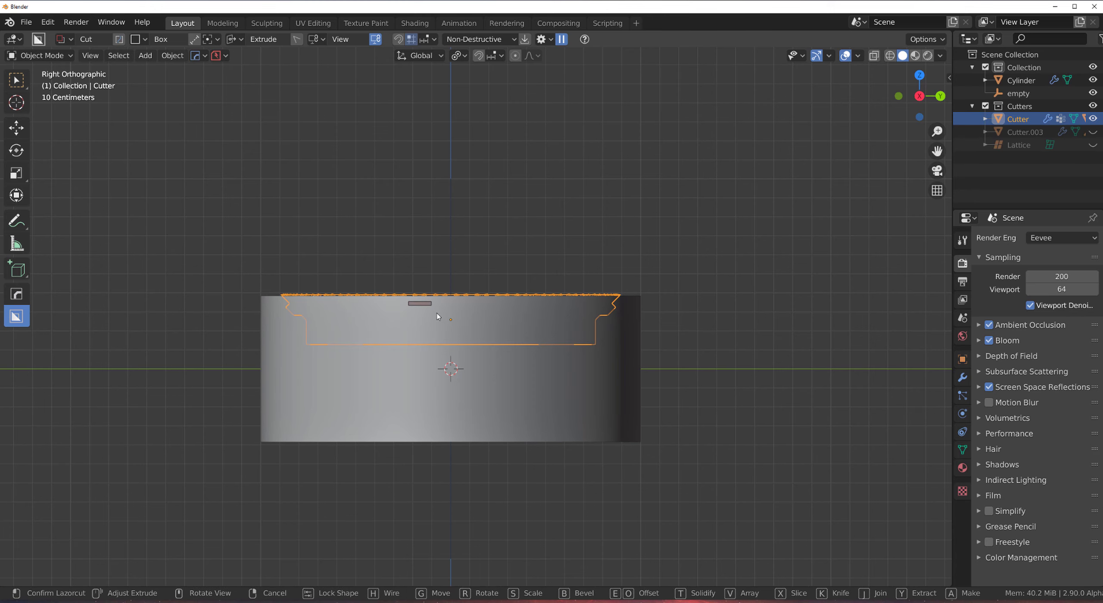
left_click(483, 235)
middle_click_drag(479, 239, 469, 277)
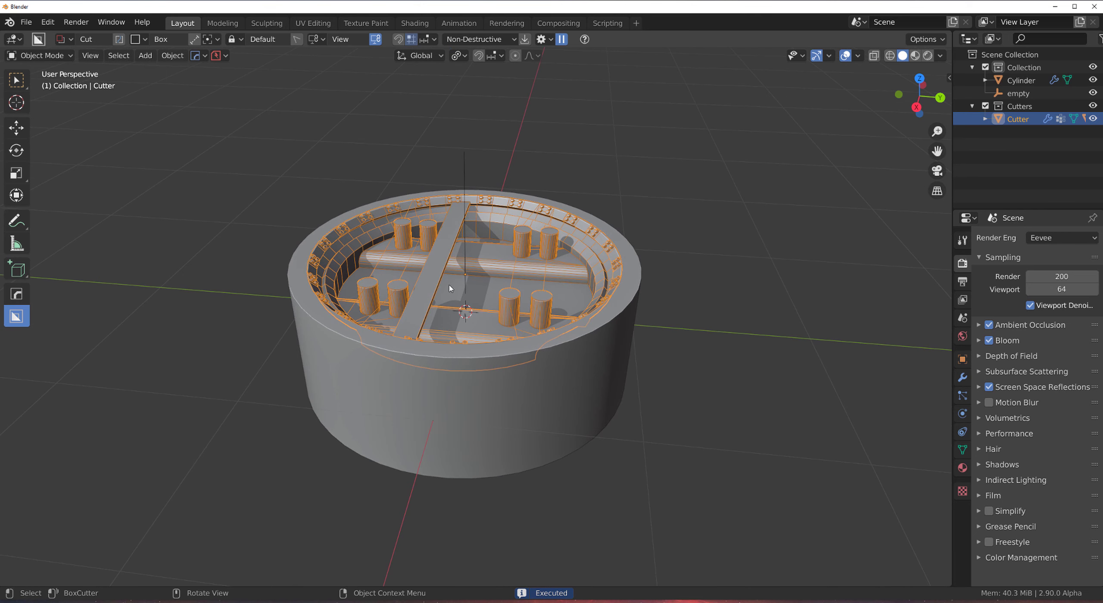
scroll(432, 281, "up", 2)
- Scroll through the recess cutter's booleans with Bool Scroll and select the new bar's cutter
key("q")
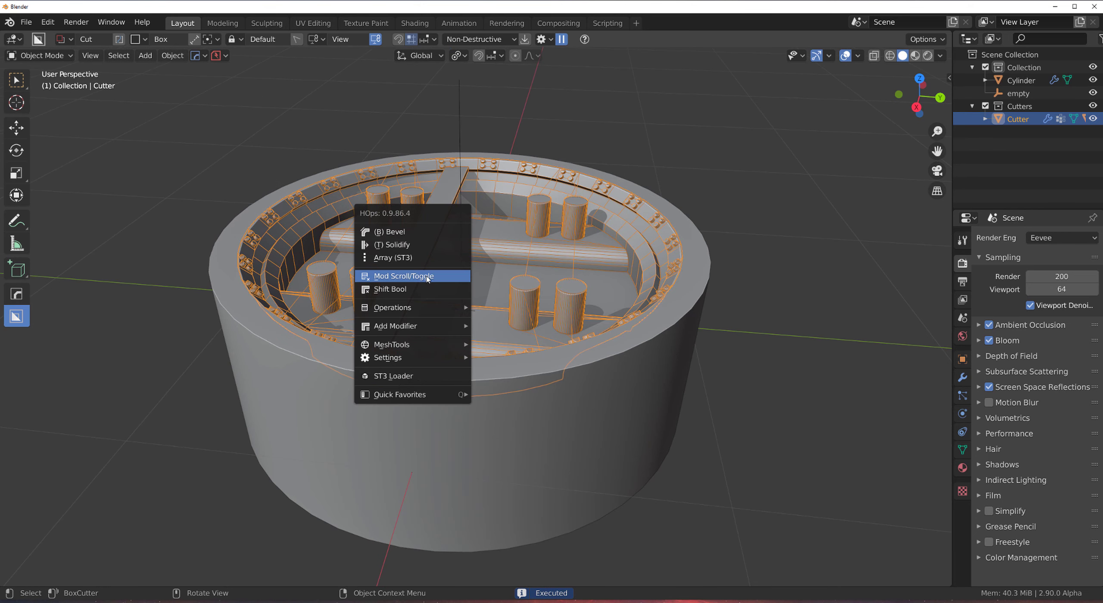
left_click(427, 276)
scroll(426, 276, "down", 1)
scroll(426, 276, "up", 1)
scroll(427, 277, "down", 1)
scroll(426, 277, "up", 1)
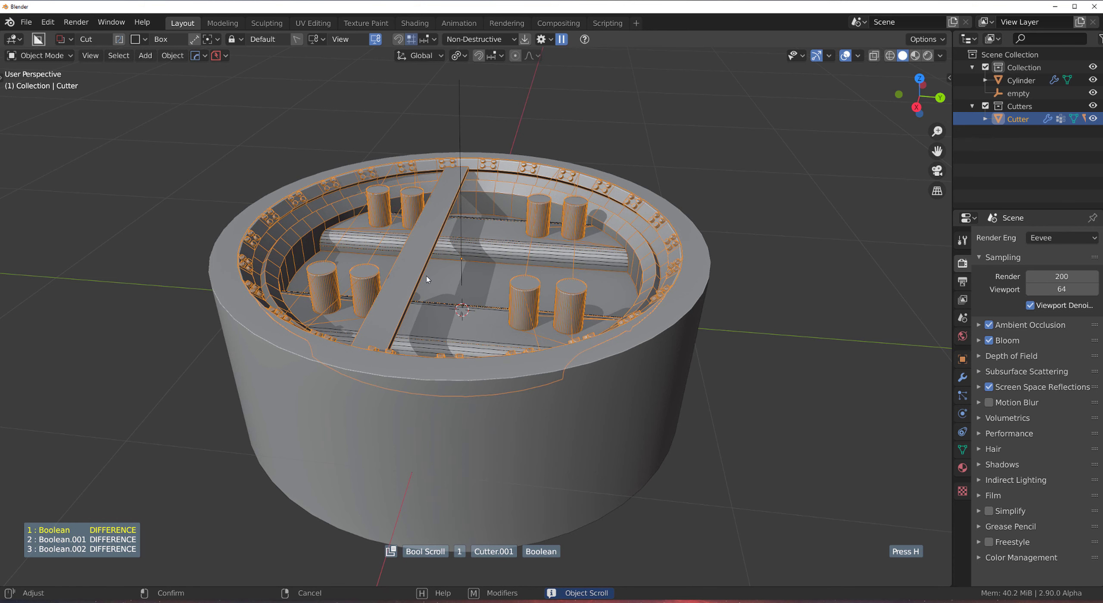
left_click(427, 280)
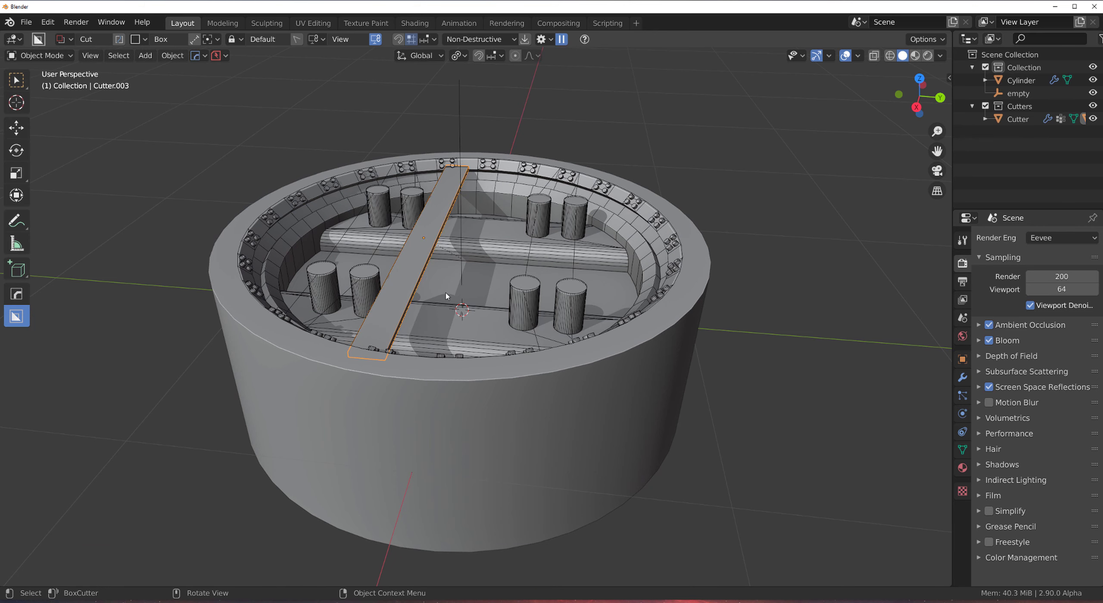
- Mirror the bar's cutter along its local X axis about the 3D cursor to create a second parallel bar
key("alt+x")
middle_click_drag(359, 297, 428, 324)
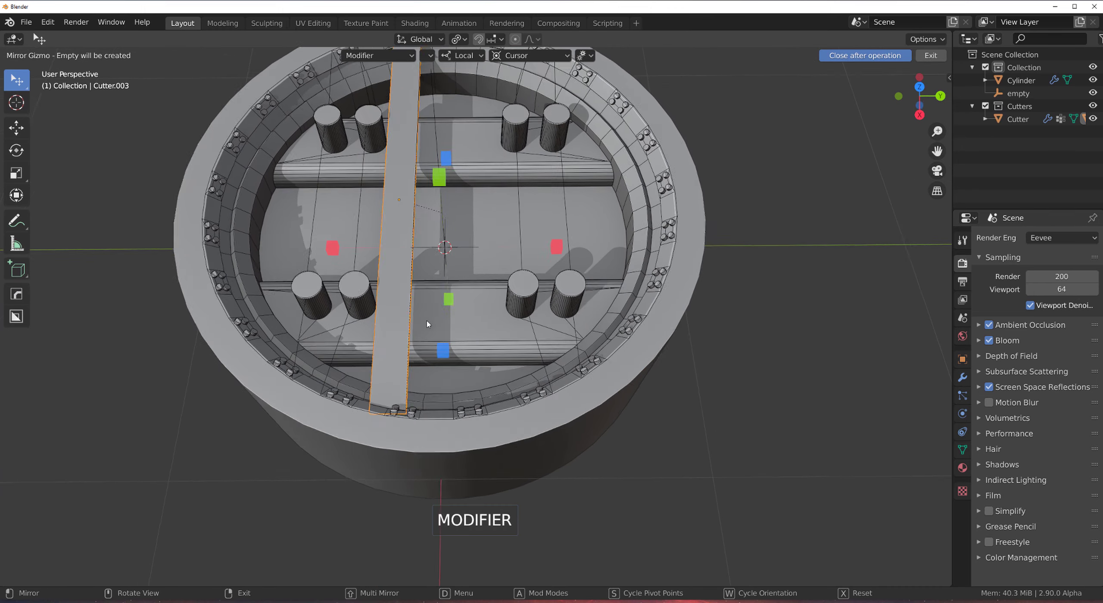
left_click(335, 249)
- Look at the part from the top, switch BoxCutter to the Ngon shape and hide the recess cutter
scroll(401, 233, "up", 4)
key("KP_7")
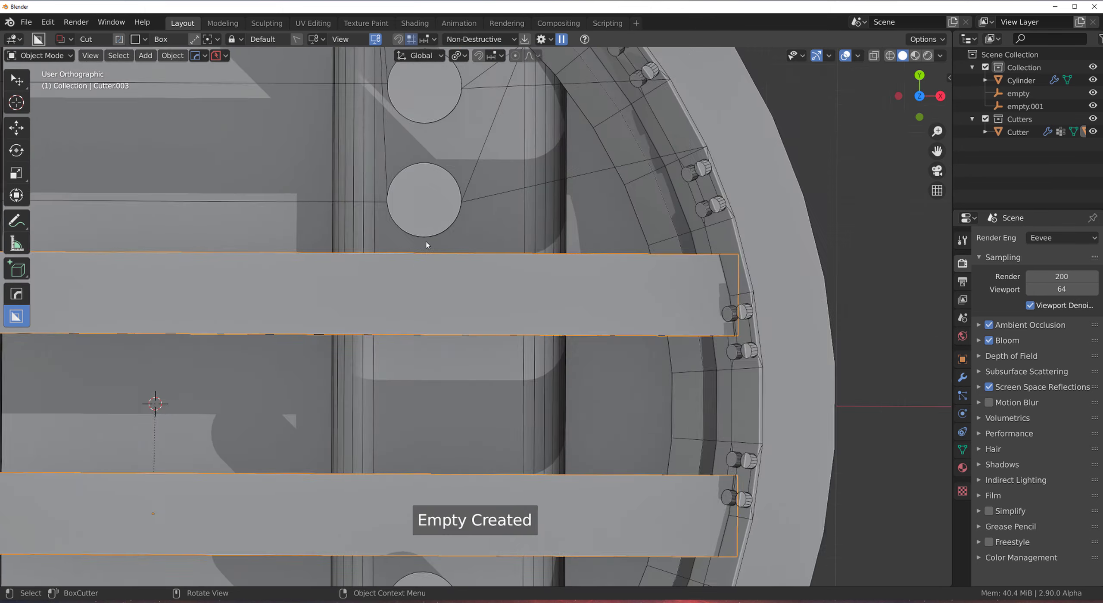
scroll(418, 276, "down", 8)
key("KP_5")
key("KP_5")
scroll(380, 330, "up", 4)
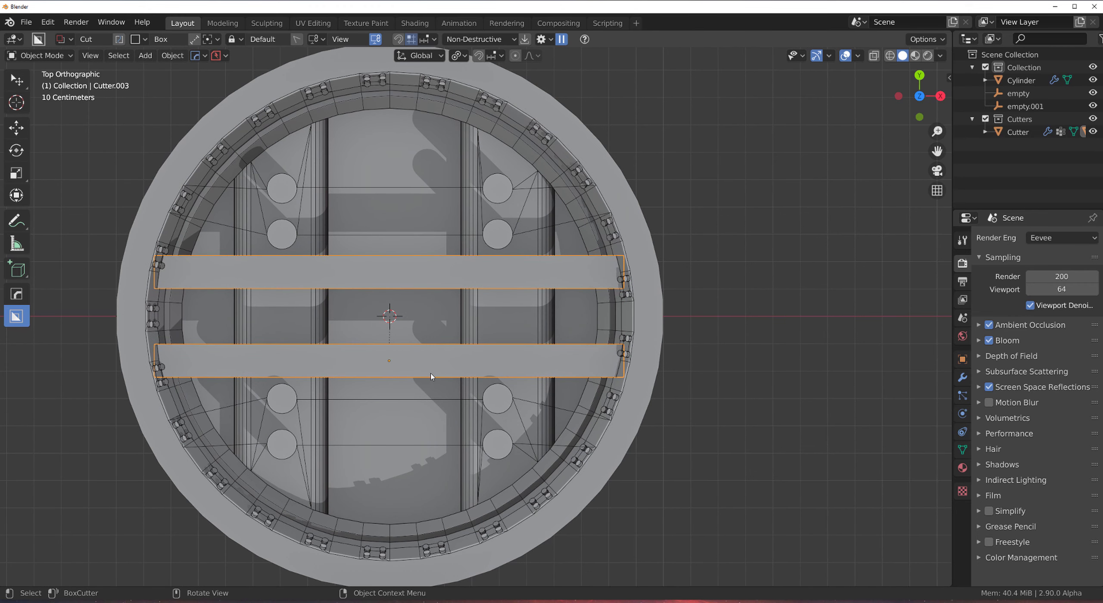
key("d")
left_click(430, 450)
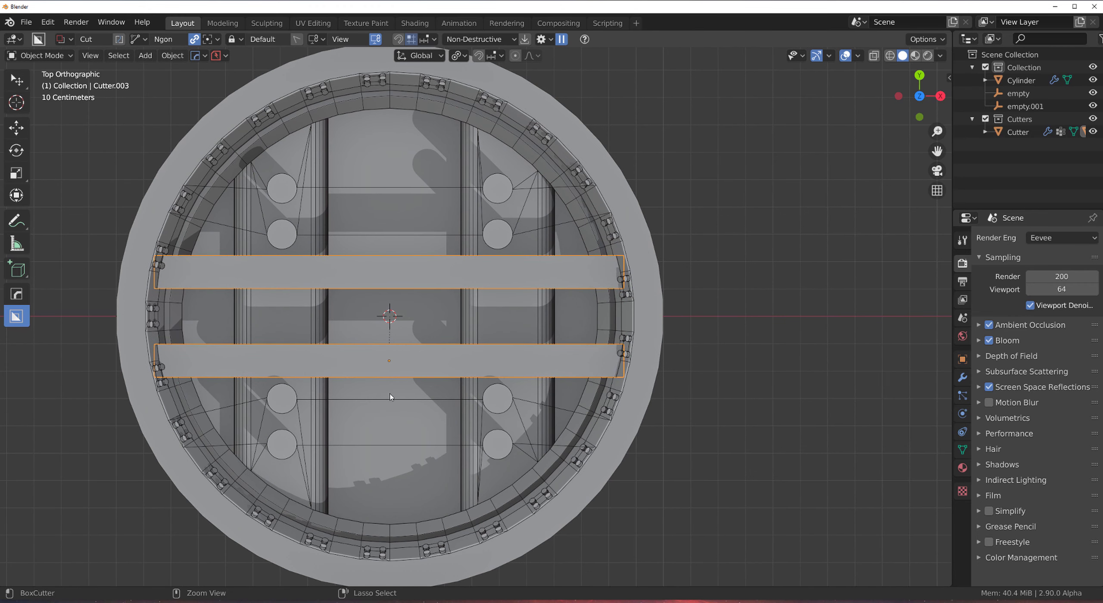
left_click(389, 394)
key("Escape")
key("shift+v")
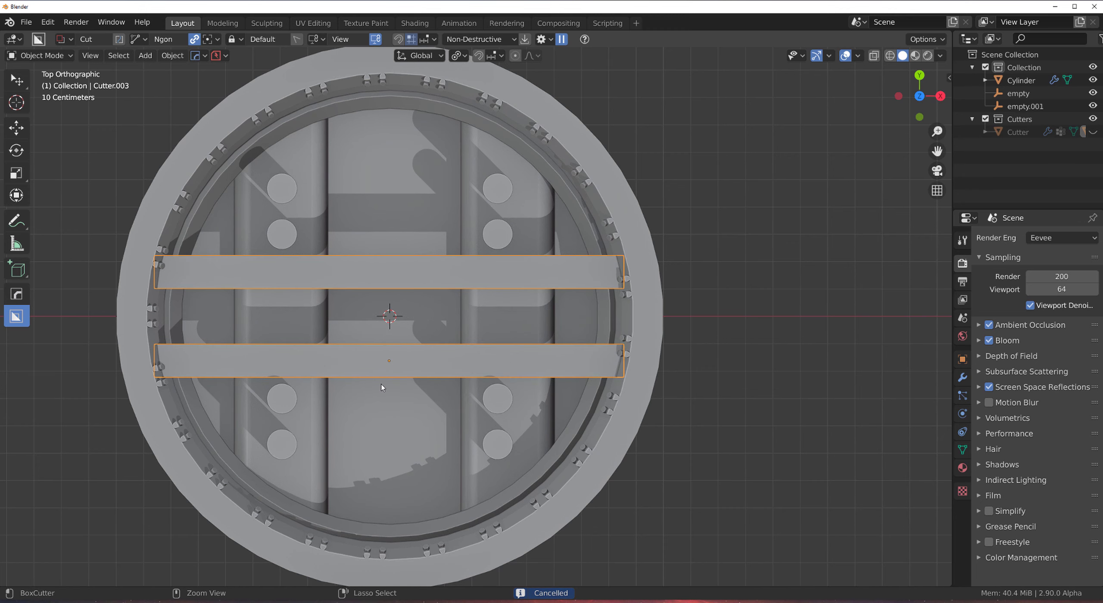
- Cut a shallow trapezoidal Ngon notch into the outer edge of the bars, keeping the bar cutter selected
left_click(416, 383)
left_click(432, 373)
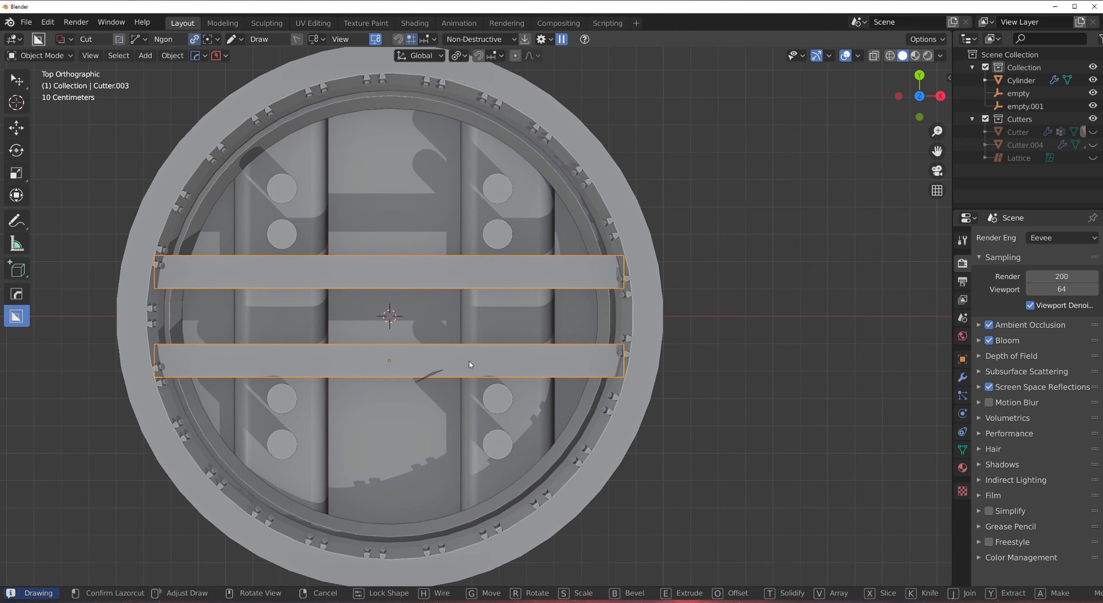
left_click(500, 374)
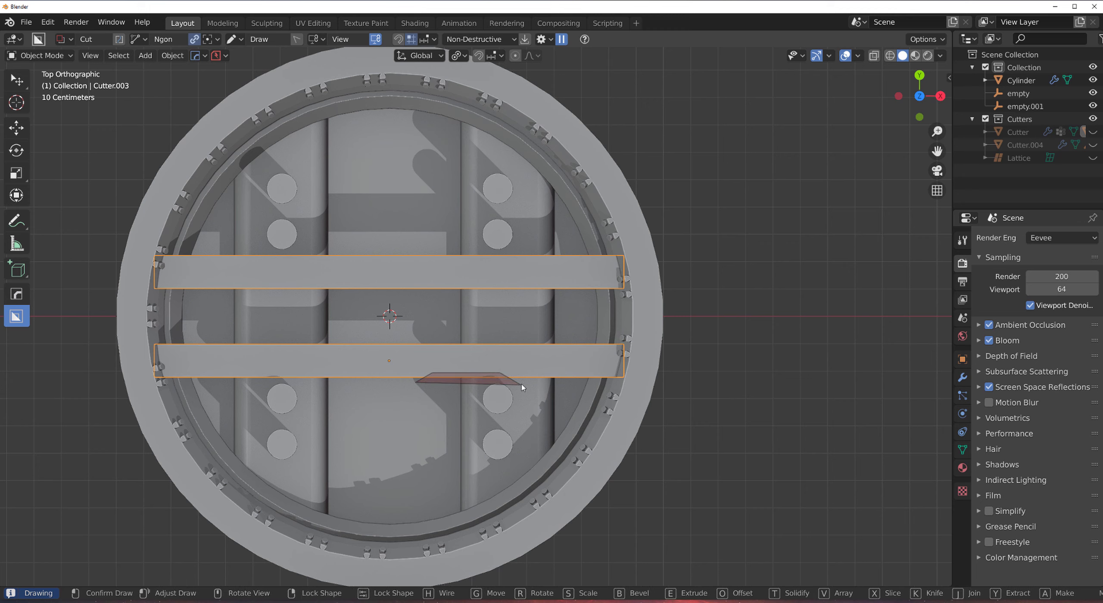
key("e")
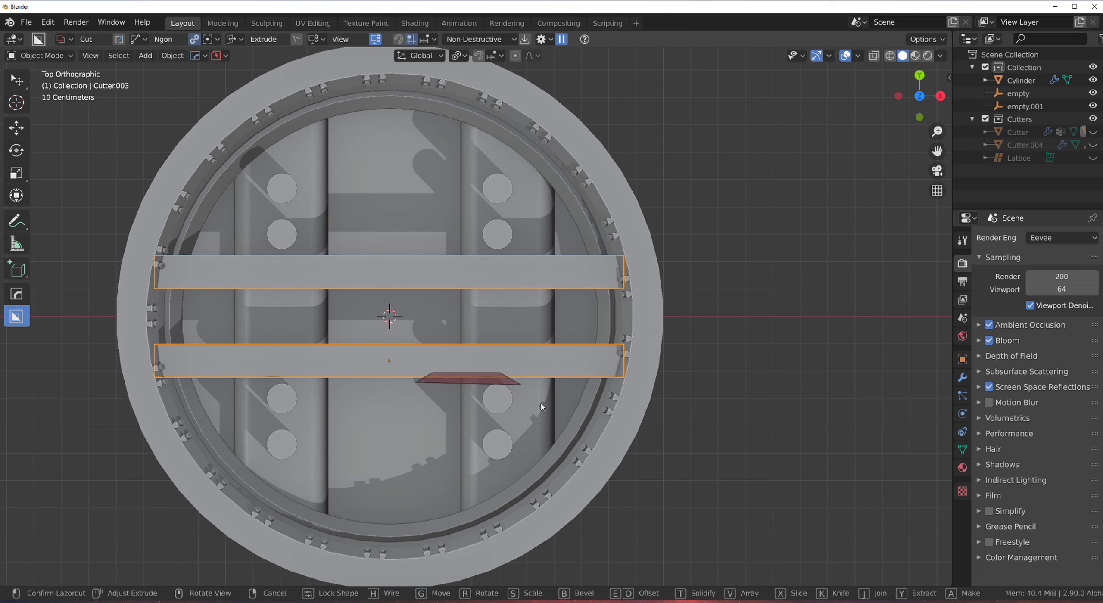
left_click(542, 407)
left_click(416, 357)
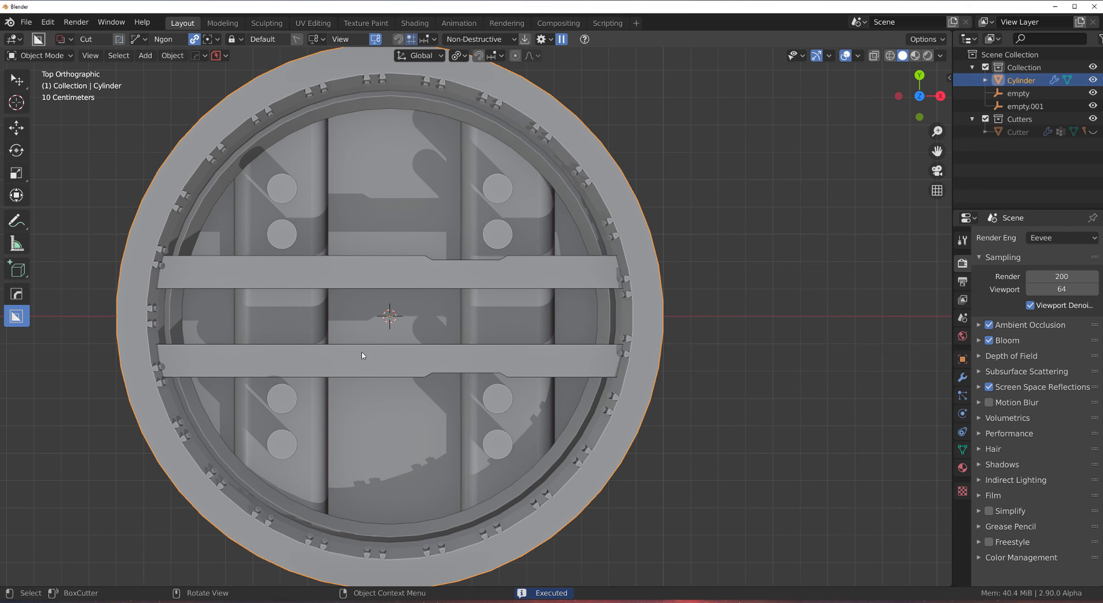
key("ctrl+z")
- Cut a stepped Ngon notch with an angled end into the inner edge of the bars, left of centre
left_click(205, 331)
left_click(215, 350)
left_click(283, 357)
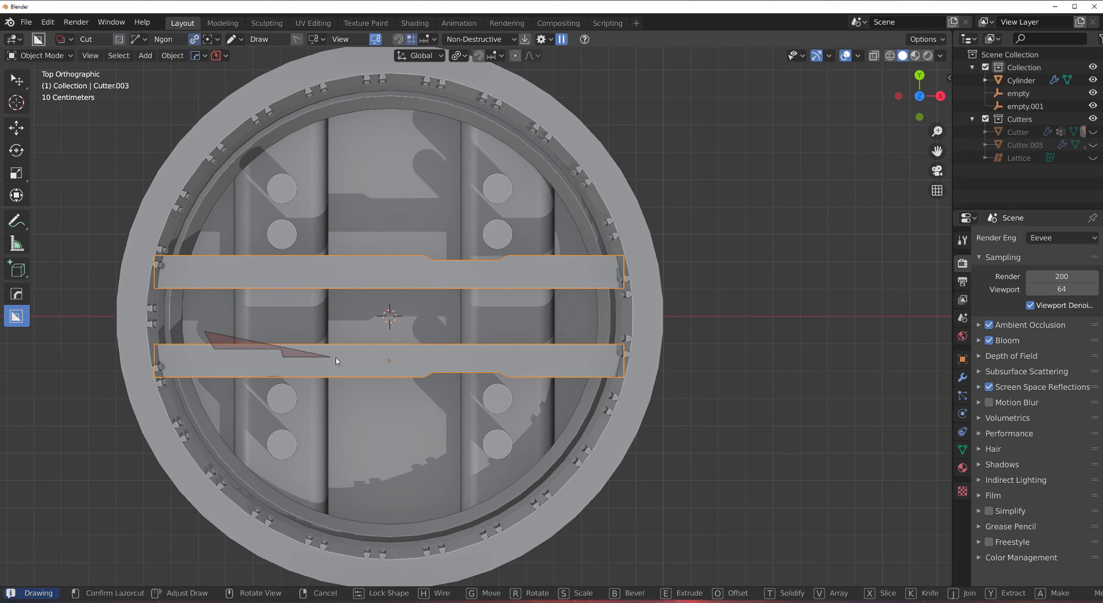
left_click(337, 357)
left_click(393, 319)
key("e")
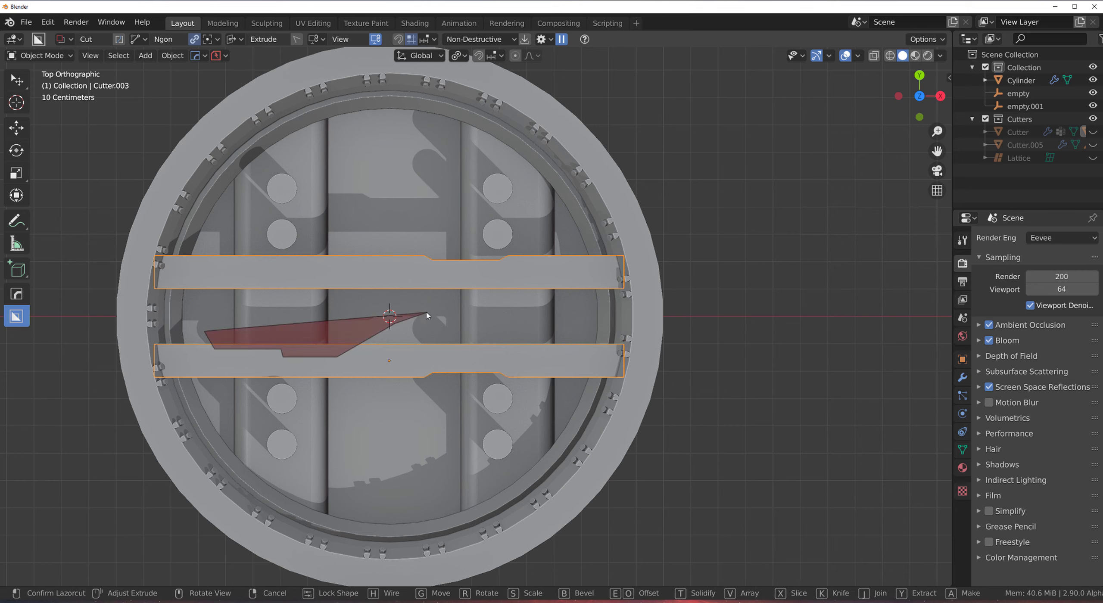
left_click(426, 312)
- Switch BoxCutter to the Box shape and, from the top view, cut a thin horizontal slot into the upper bar, right of centre
middle_click_drag(427, 312, 304, 267)
scroll(304, 268, "up", 1)
key("grave")
left_click(542, 187)
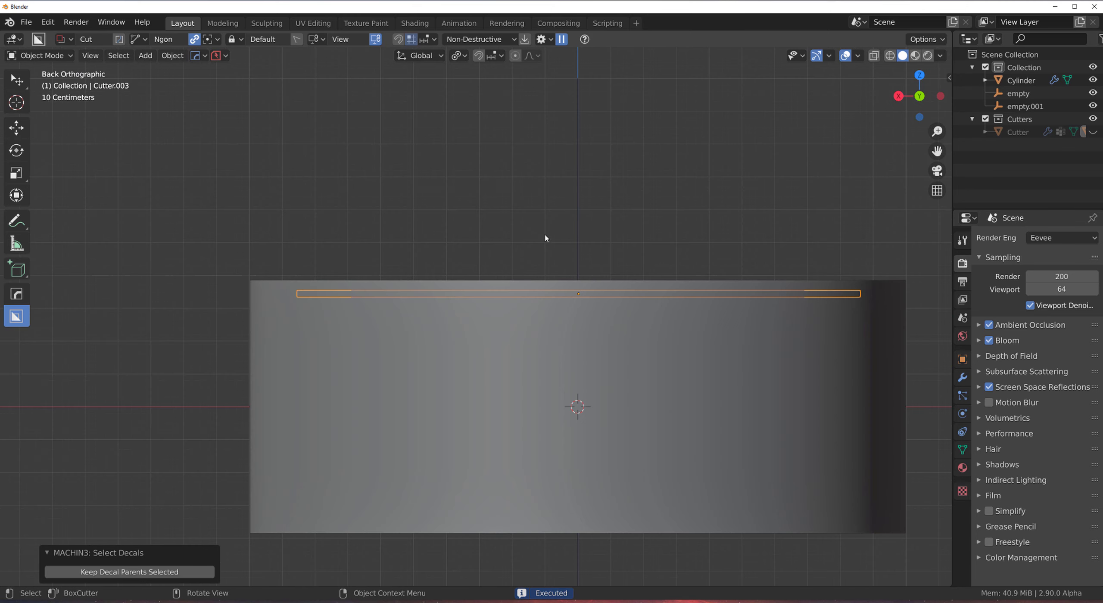
key("grave")
left_click(544, 194)
key("d")
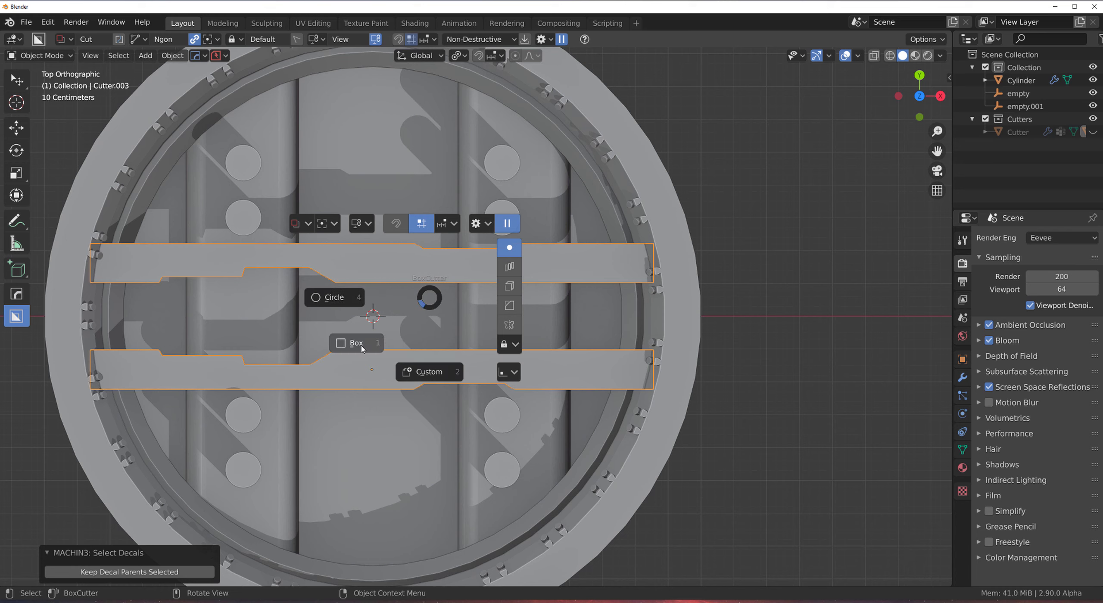
left_click(365, 347)
left_click_drag(384, 257, 455, 262)
key("e")
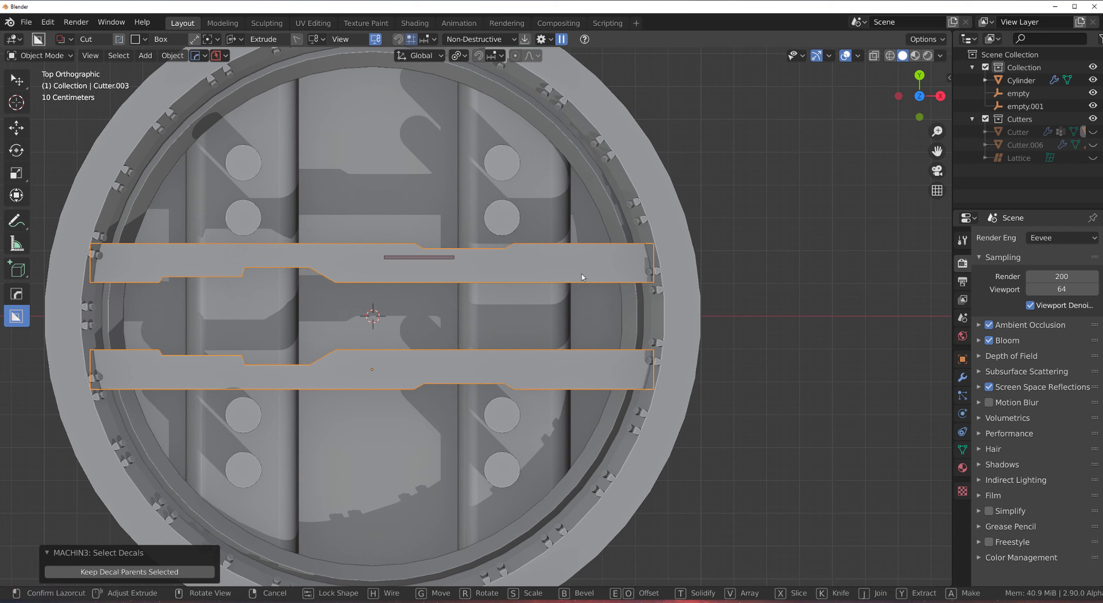
left_click(549, 278)
left_click_drag(549, 279, 501, 391)
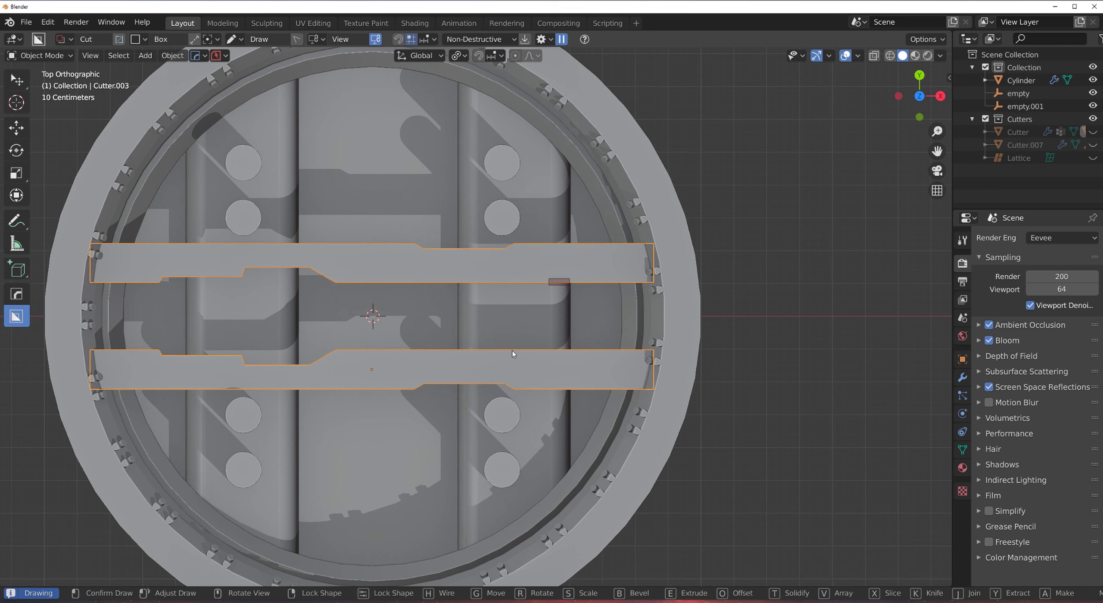
key("e")
right_click(483, 348)
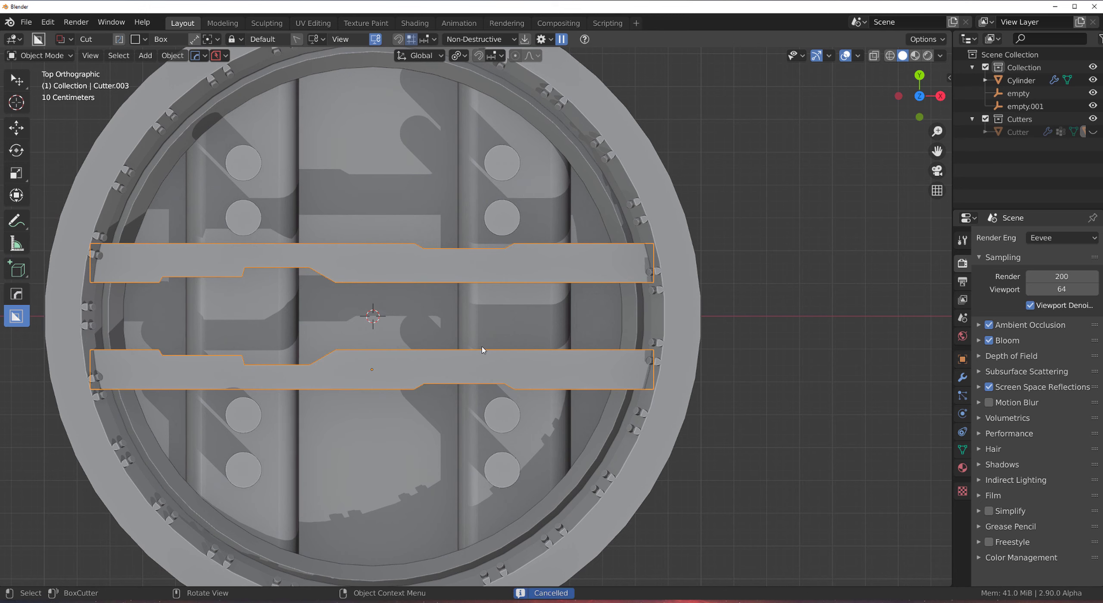
- Cut a long shallow box notch into the inner edge of the bars, towards their right end
left_click_drag(482, 348, 599, 355)
left_click(599, 355)
- With the cylinder as target, cut a narrow upright box slot through the lower bar's centre, arrayed four times with close spacing along the bar
left_click(341, 361)
left_click_drag(342, 363, 346, 385)
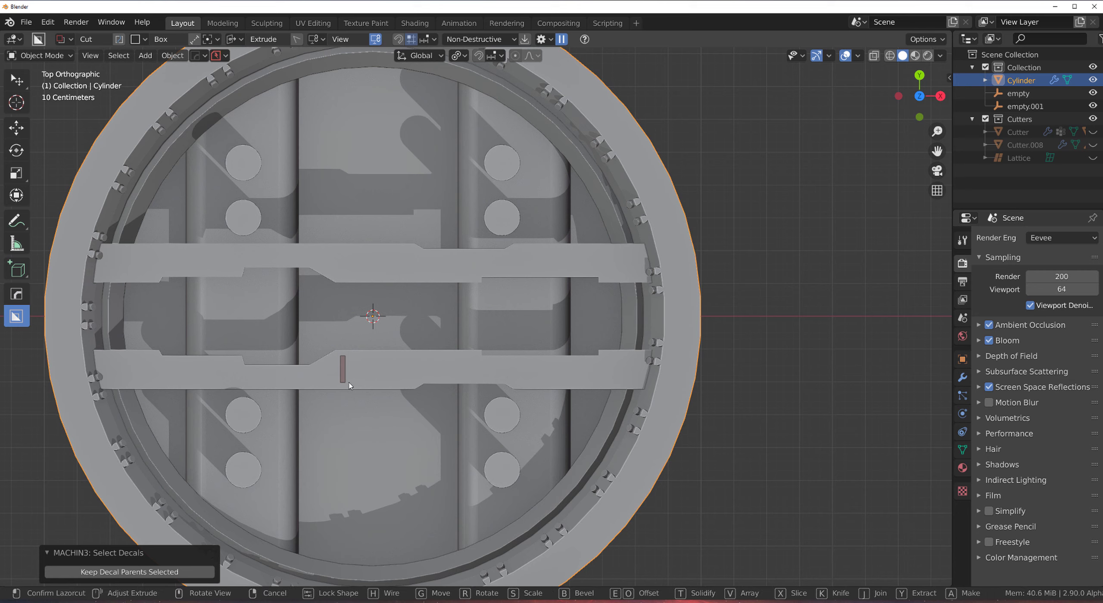
key("v")
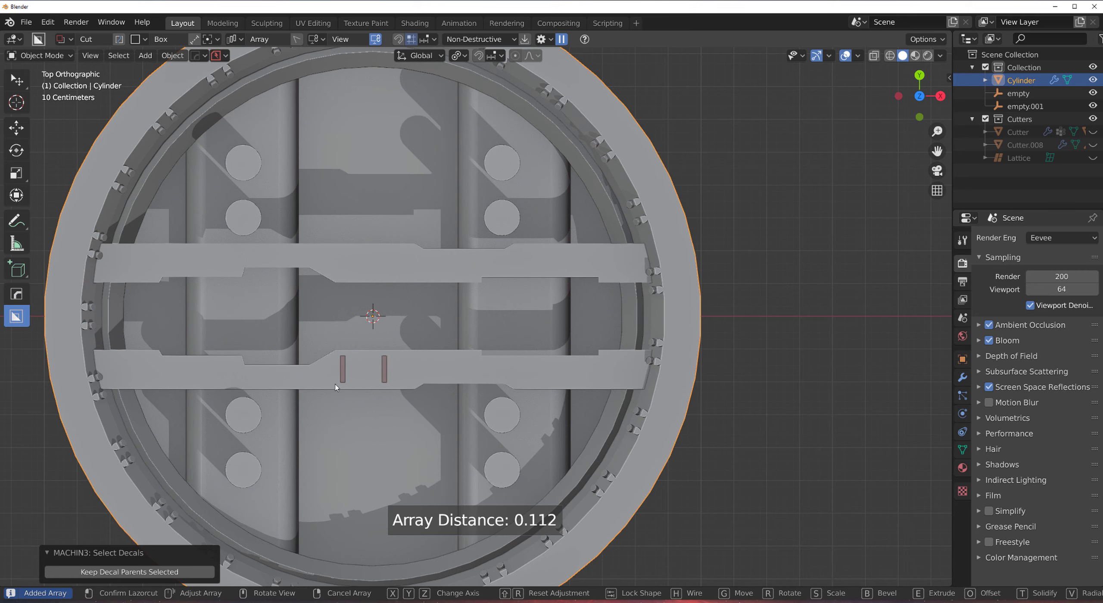
left_click_drag(314, 385, 329, 382)
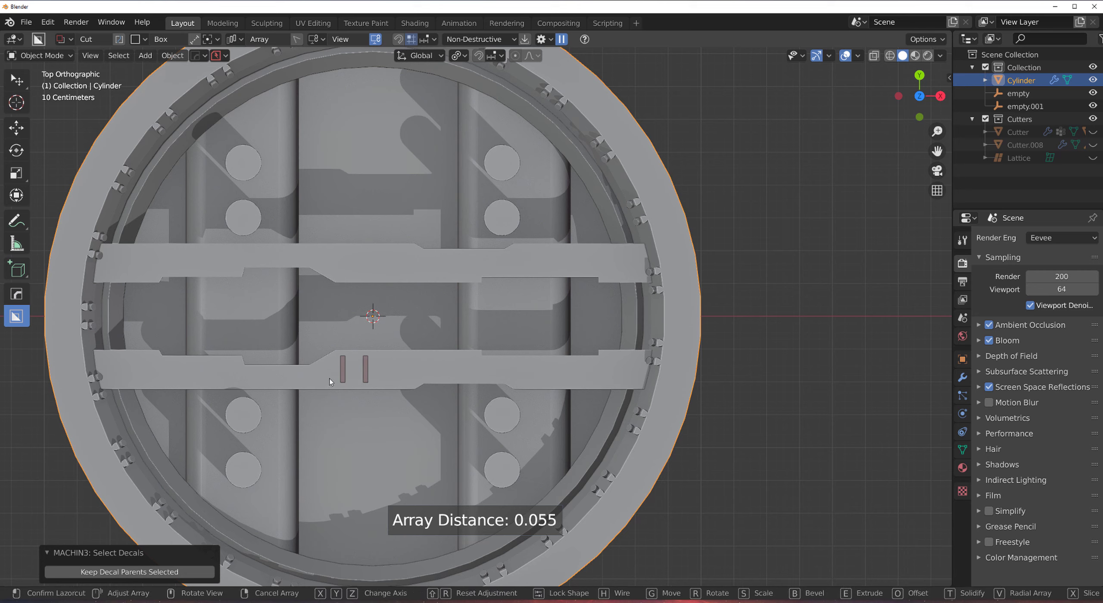
scroll(329, 382, "up", 2)
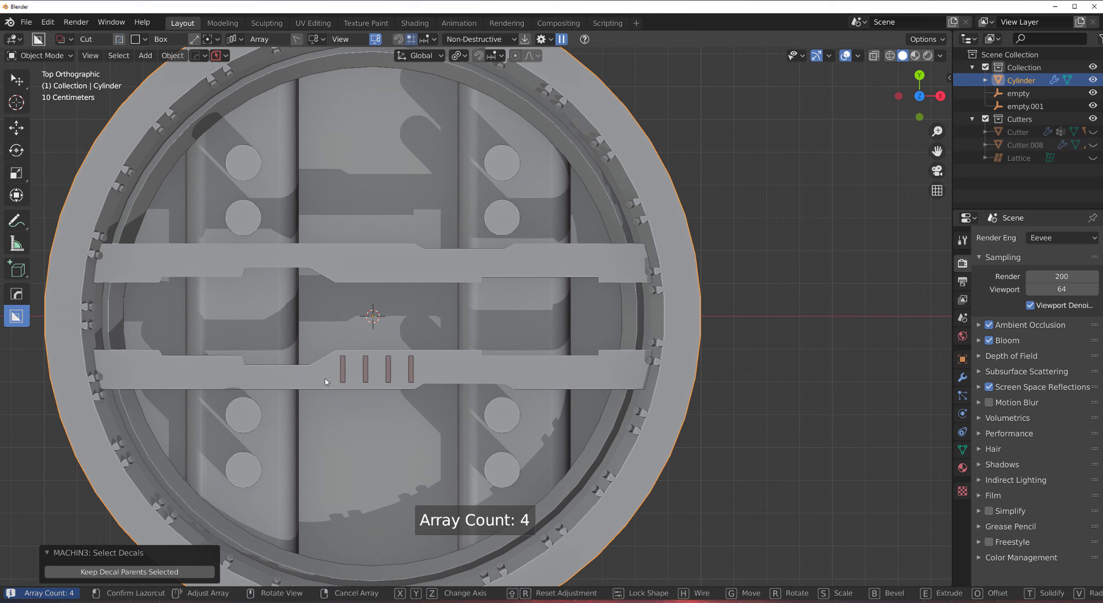
scroll(322, 379, "down", 1, "alt")
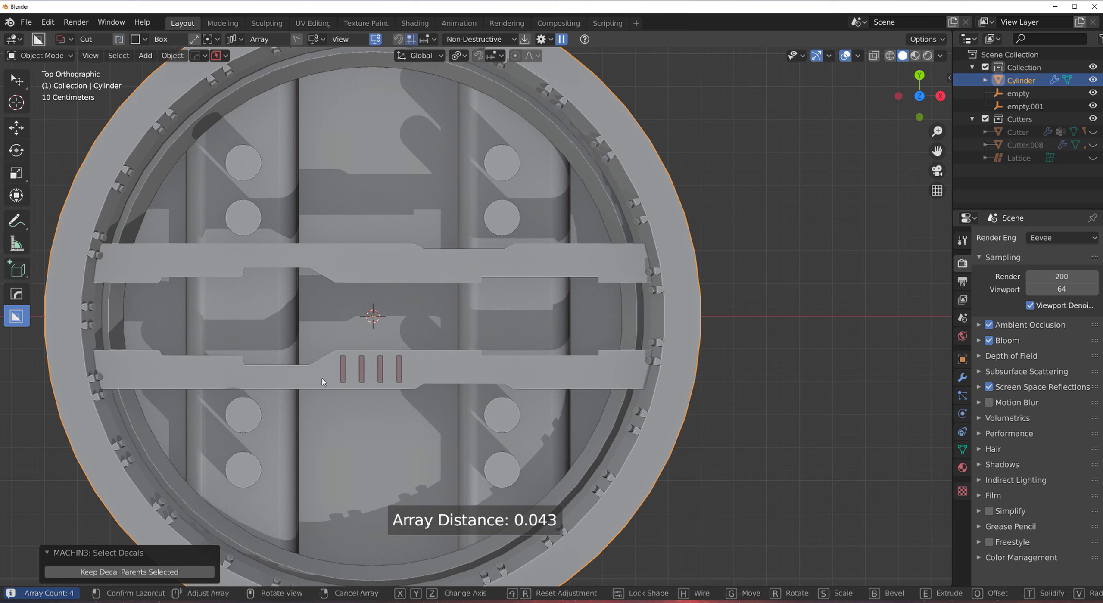
scroll(322, 378, "down", 1, "alt")
key("Tab")
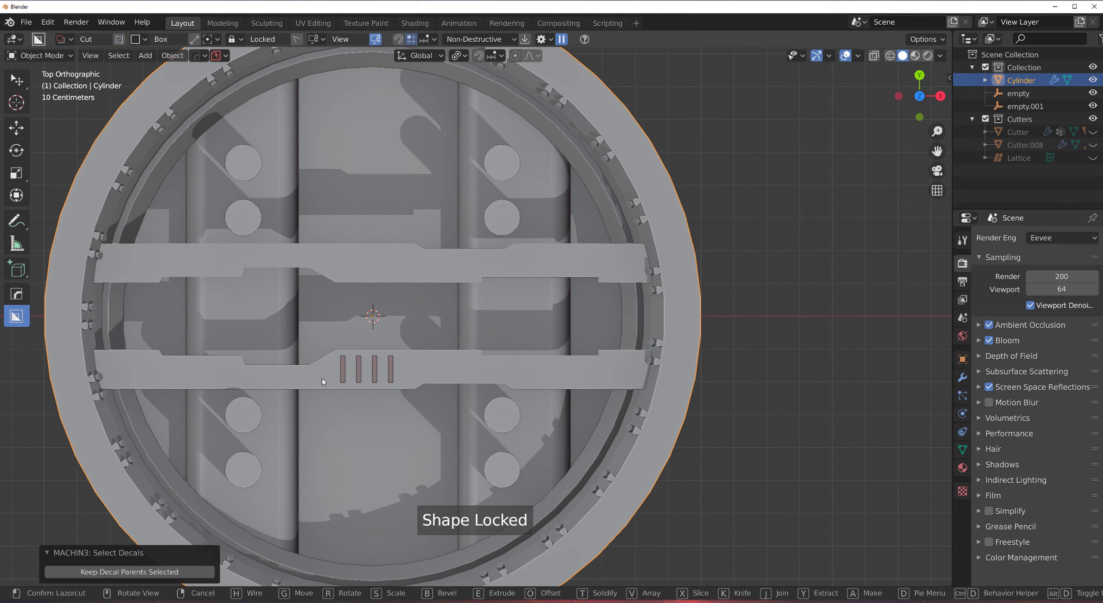
left_click(322, 397)
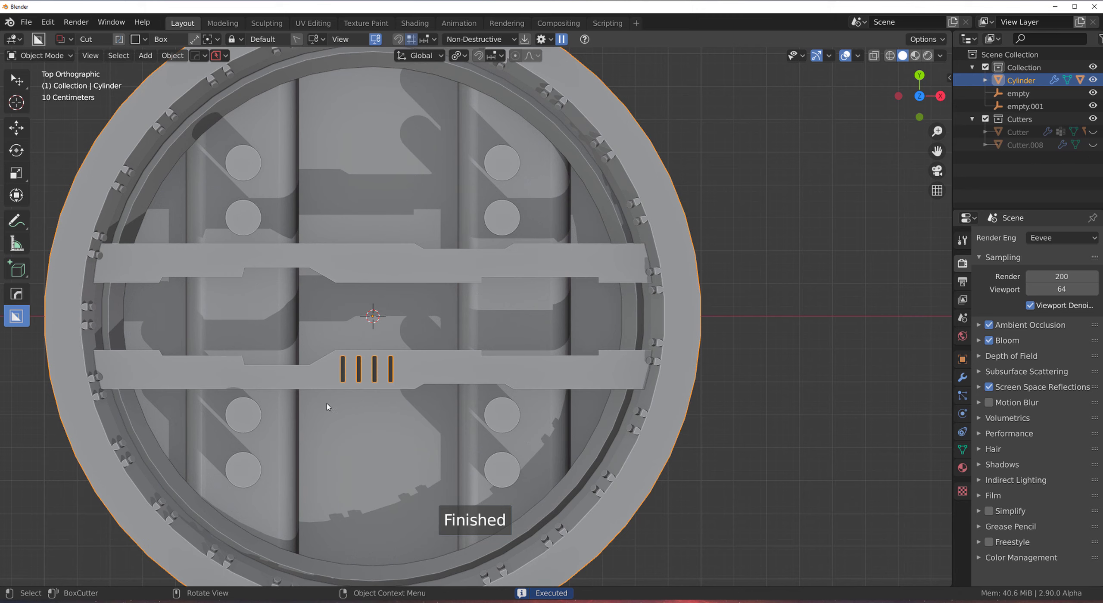
- Reveal the hidden cutters and mirror the slot array's cutter about the part's centre so the second bar gets matching slots
middle_click_drag(373, 398, 424, 310)
scroll(425, 311, "up", 2)
scroll(406, 290, "up", 1, "alt")
left_click(401, 280)
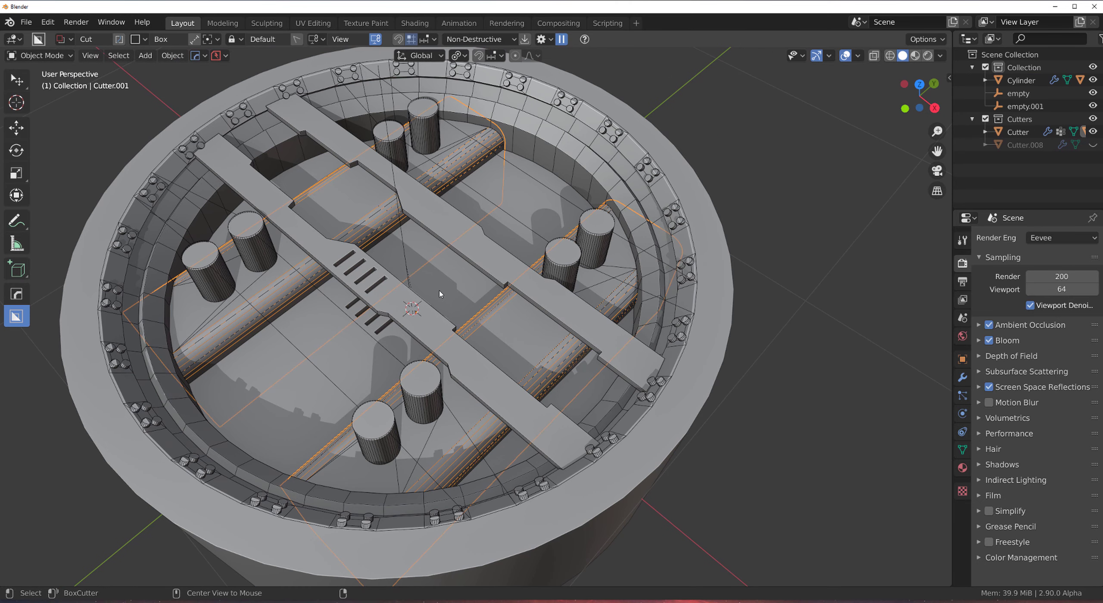
key("alt+h")
scroll(440, 291, "up", 3)
scroll(328, 248, "down", 5)
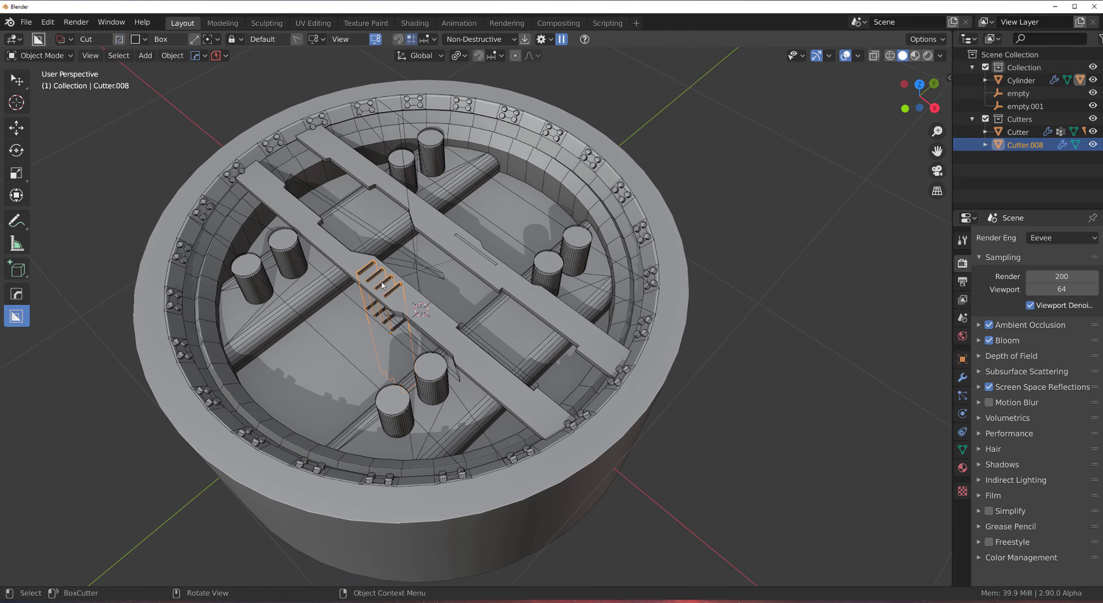
key("alt+x")
left_click(341, 383)
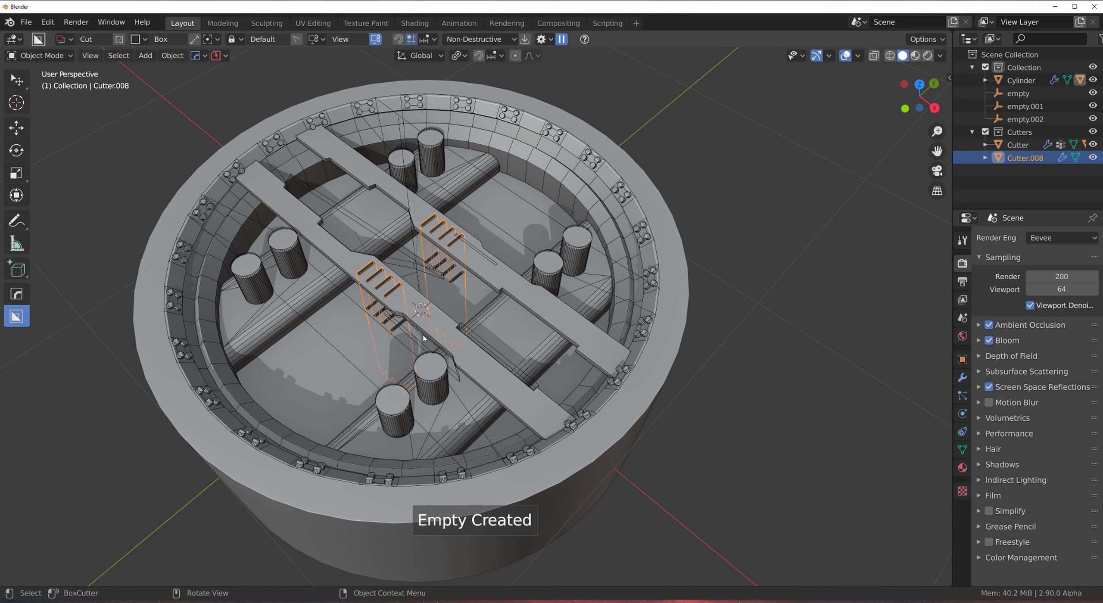
left_click(736, 195)
- Hide the Cutters collection and examine the mirrored slots in the bars and recess floor
scroll(733, 199, "down", 5)
scroll(513, 274, "up", 4)
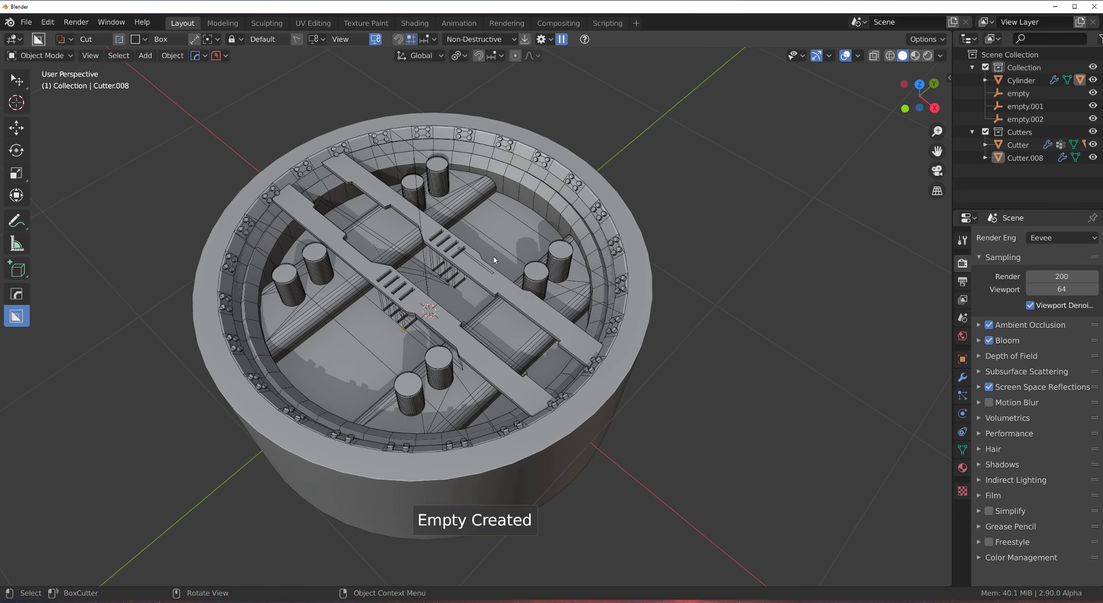
middle_click_drag(435, 301, 499, 285)
key("Tab")
key("Tab")
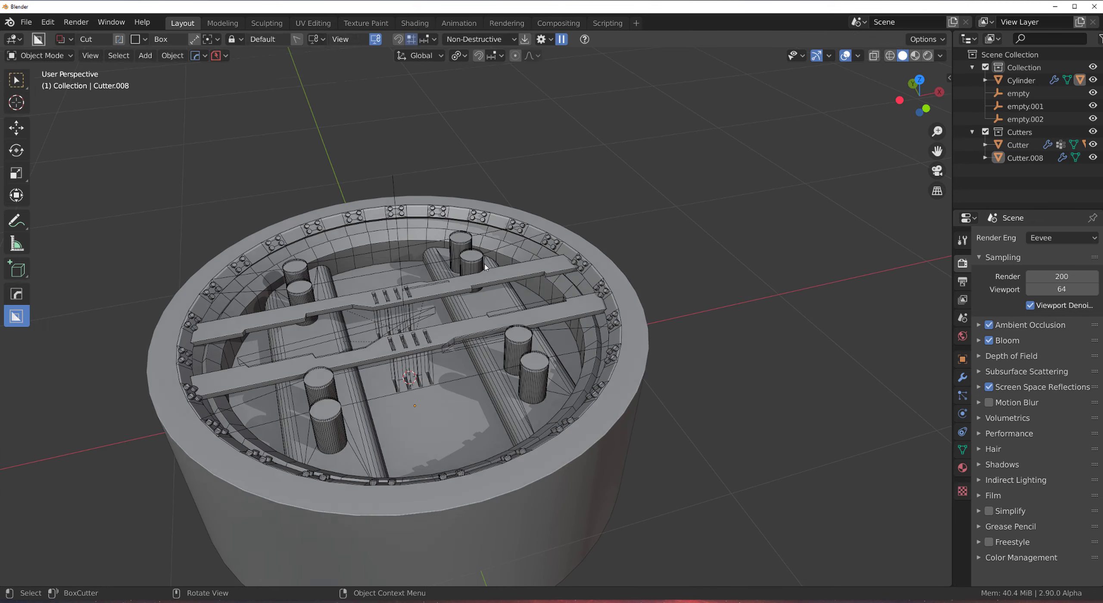
left_click(430, 228)
key("slash")
middle_click_drag(532, 283, 378, 226)
key("KP_Divide")
scroll(377, 227, "up", 3)
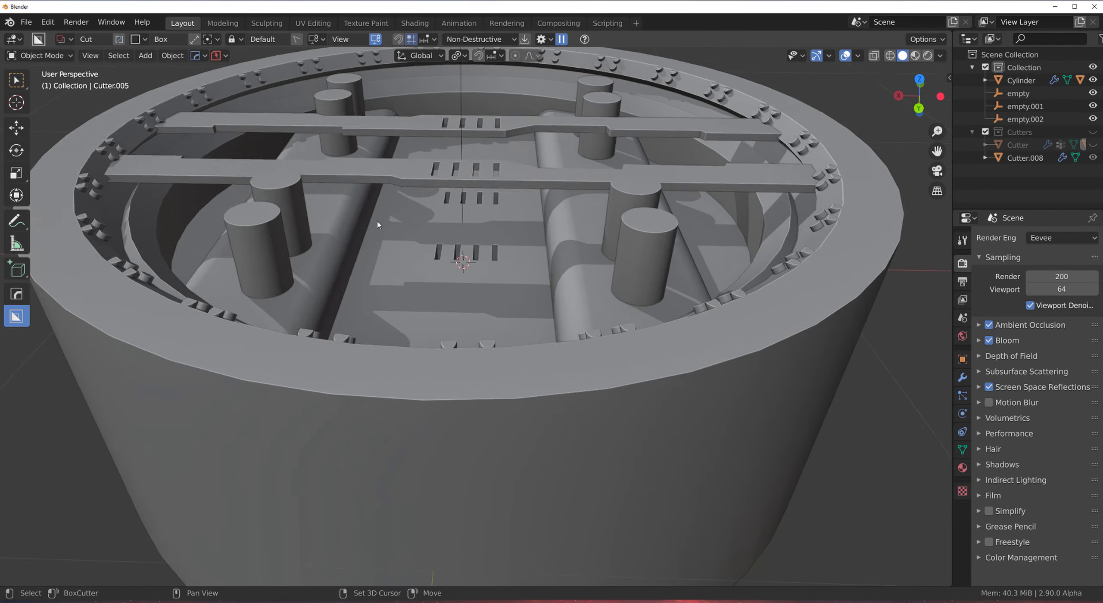
scroll(377, 226, "down", 5)
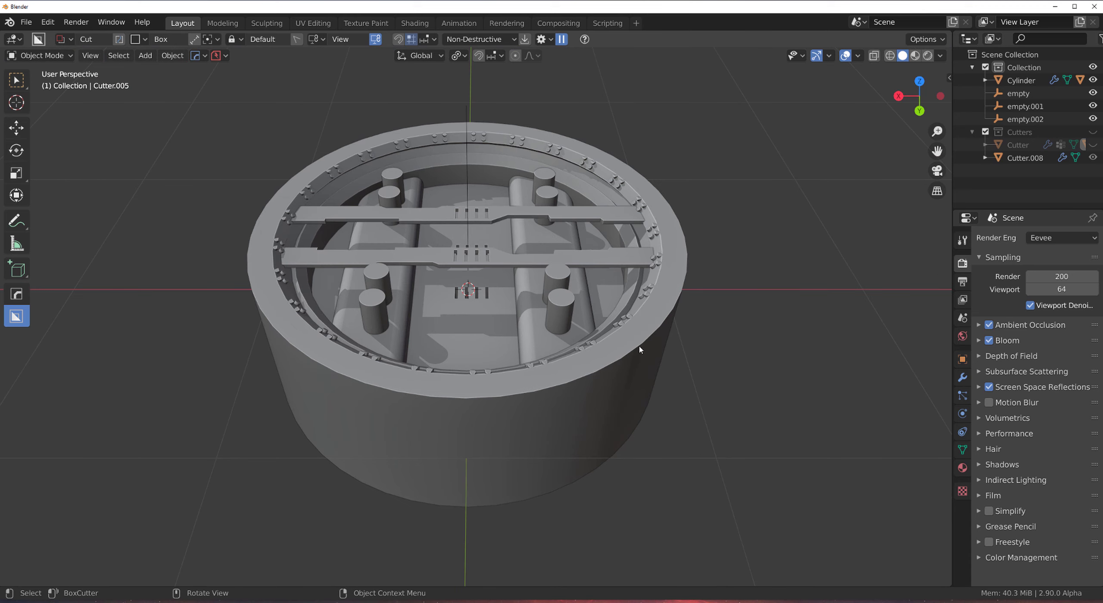
- Select the main cylinder and examine its recess, bars and slots from several angles
left_click(640, 350)
middle_click_drag(638, 327, 609, 315)
key("Tab")
left_click(699, 316)
middle_click_drag(623, 362, 454, 311)
mouse_move(470, 340)
middle_mouse_down()
mouse_move(442, 364)
mouse_move(335, 317)
mouse_move(454, 319)
mouse_move(550, 338)
mouse_move(572, 353)
mouse_move(681, 343)
mouse_move(632, 320)
mouse_move(504, 301)
mouse_move(540, 322)
middle_mouse_up()
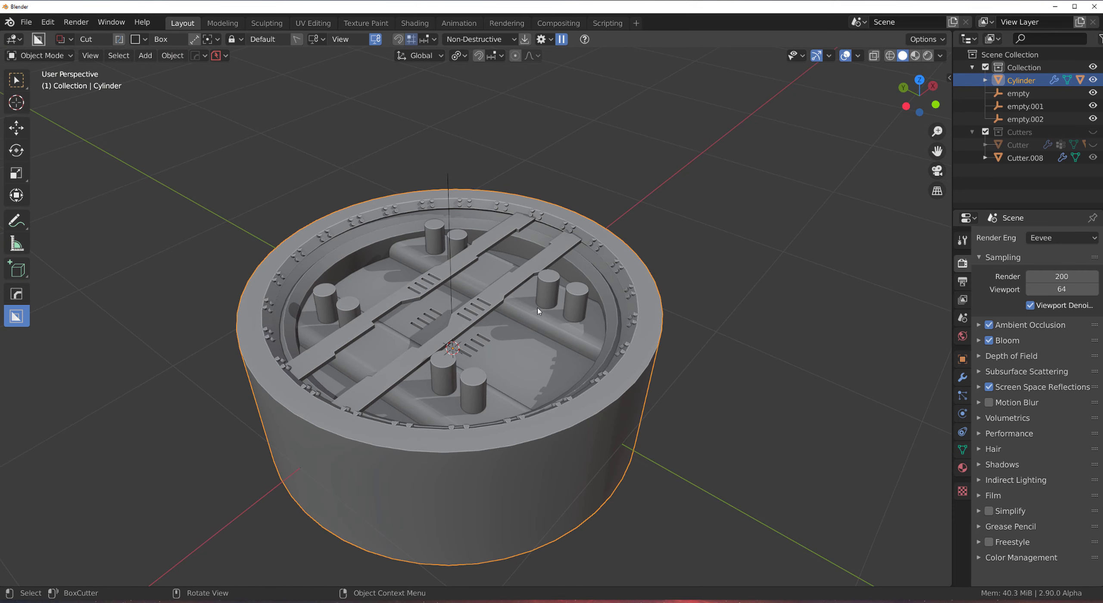